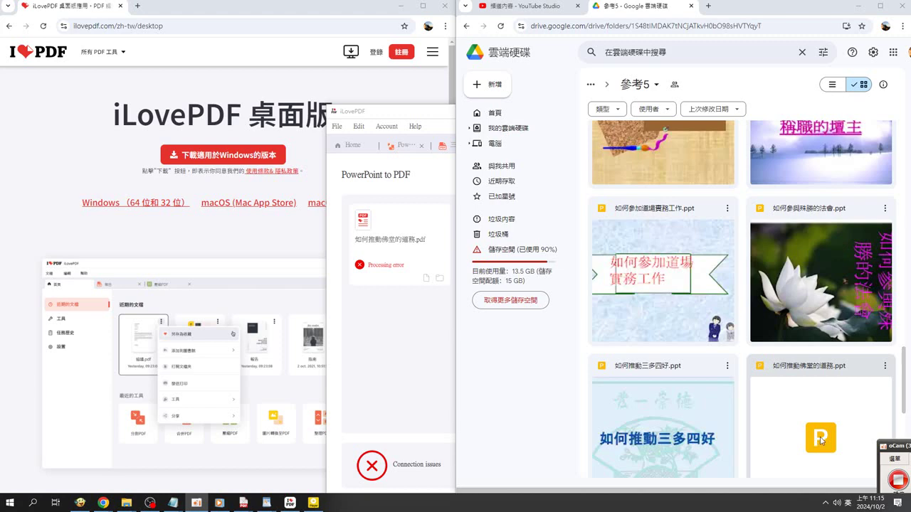
Scroll through the rest of the 參考5 lecture files in Google Drive, then return to iLovePDF Desktop.
{"action": "scroll", "coordinate": [822, 388], "scroll_direction": "down", "scroll_amount": 1}
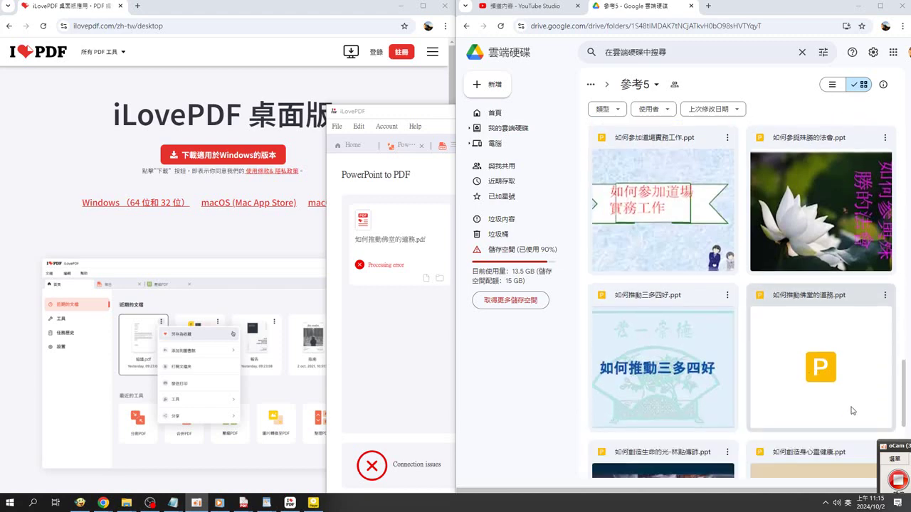
{"action": "scroll", "coordinate": [822, 388], "scroll_direction": "down", "scroll_amount": 3}
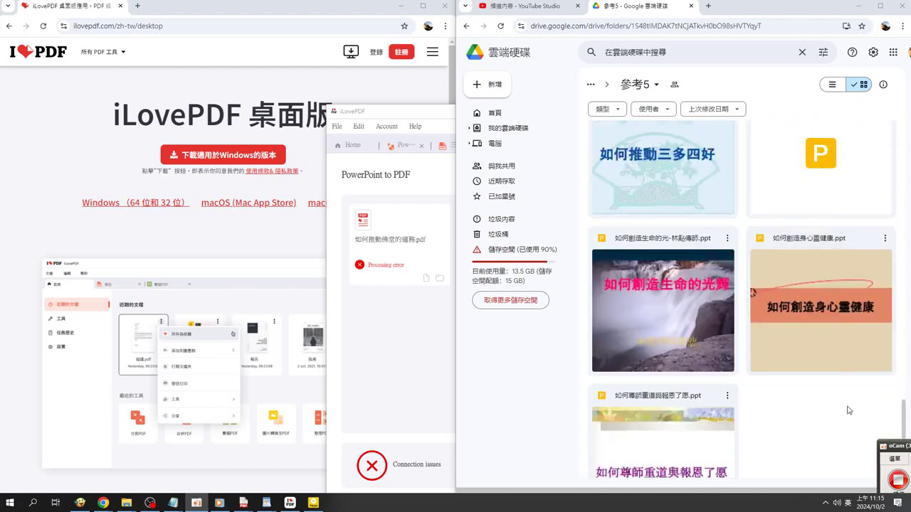
{"action": "left_click", "coordinate": [342, 395]}
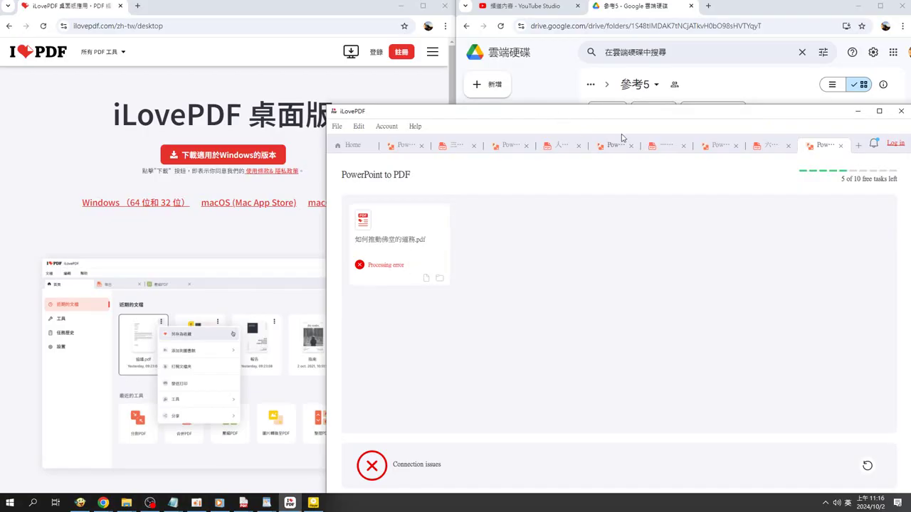
From the iLovePDF home screen, launch a new PowerPoint to PDF job and bring up its file chooser.
{"action": "left_click", "coordinate": [350, 146]}
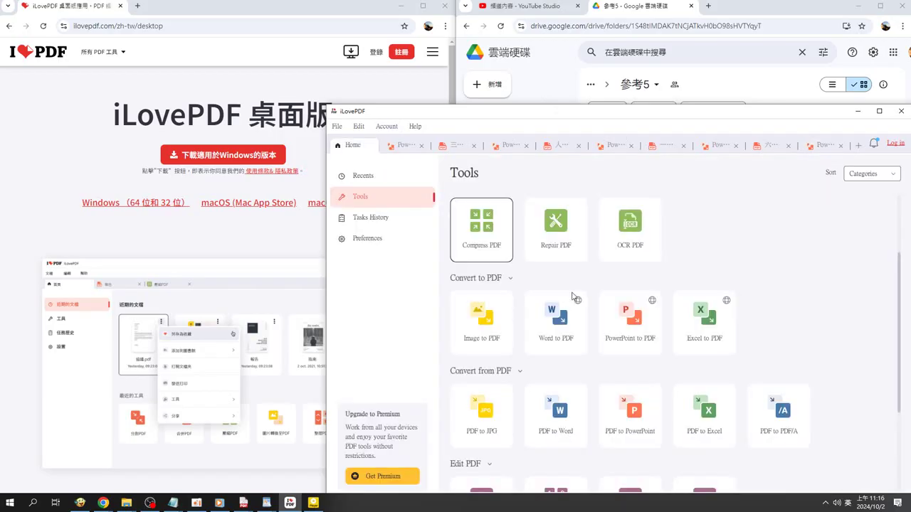
{"action": "left_click", "coordinate": [629, 333]}
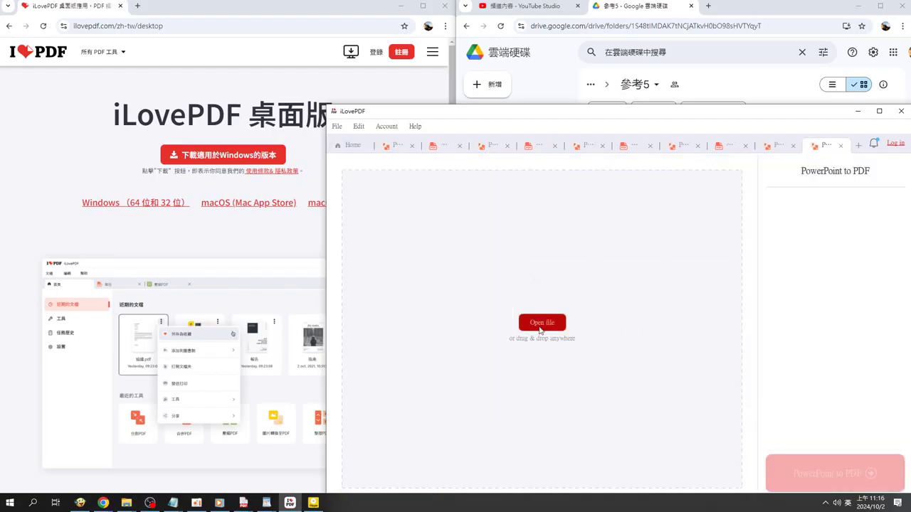
{"action": "left_click", "coordinate": [541, 324]}
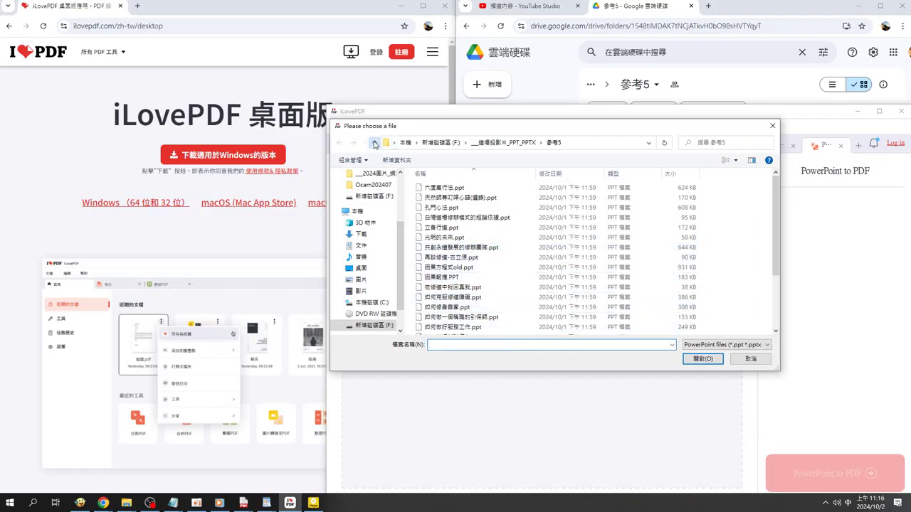
Select every PPT file in the 參考6 folder, then call up Explorer's recent folders list.
{"action": "left_click", "coordinate": [374, 142]}
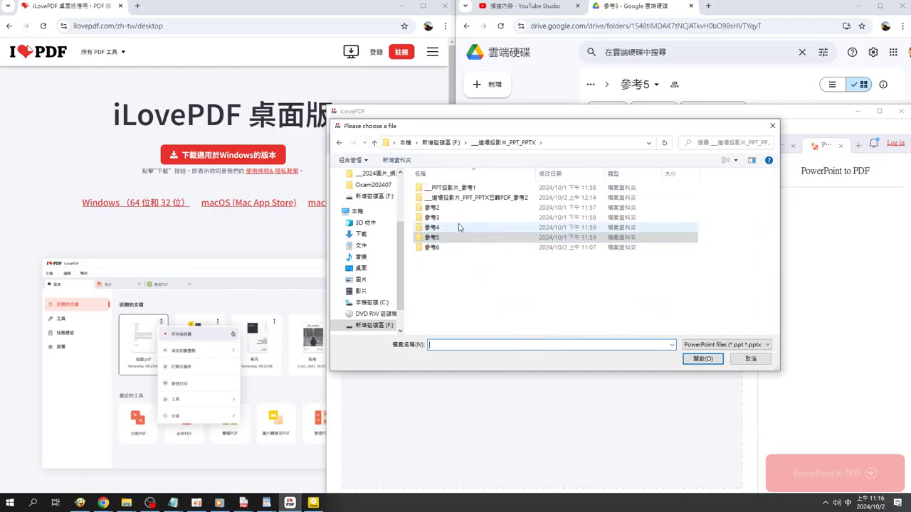
{"action": "double_click", "coordinate": [457, 247]}
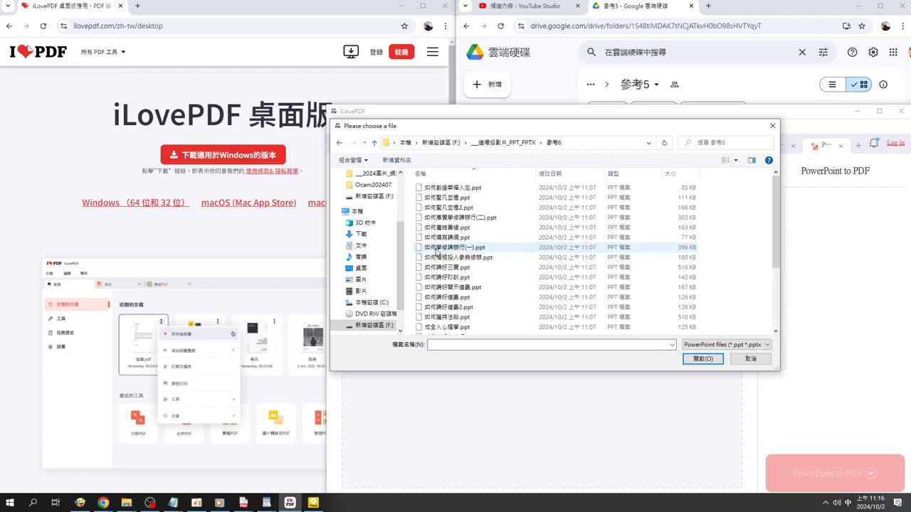
{"action": "key", "text": "ctrl+a"}
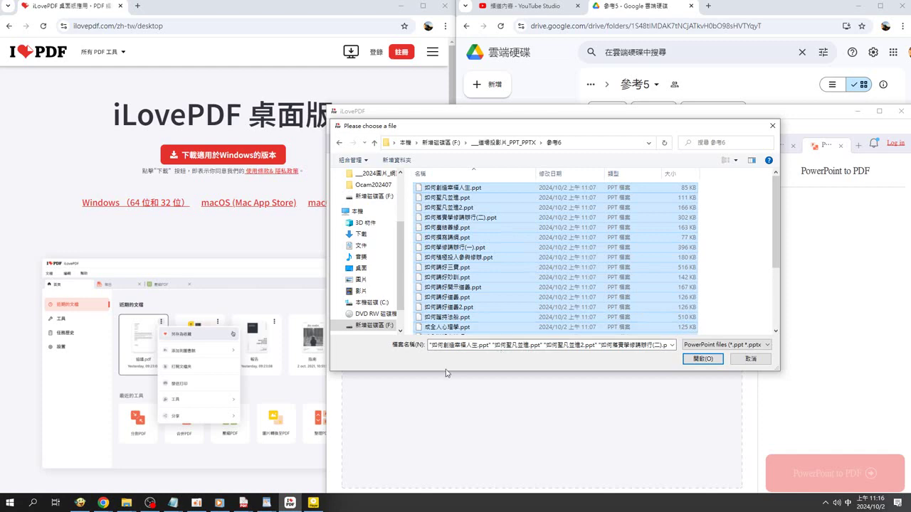
{"action": "right_click", "coordinate": [135, 503]}
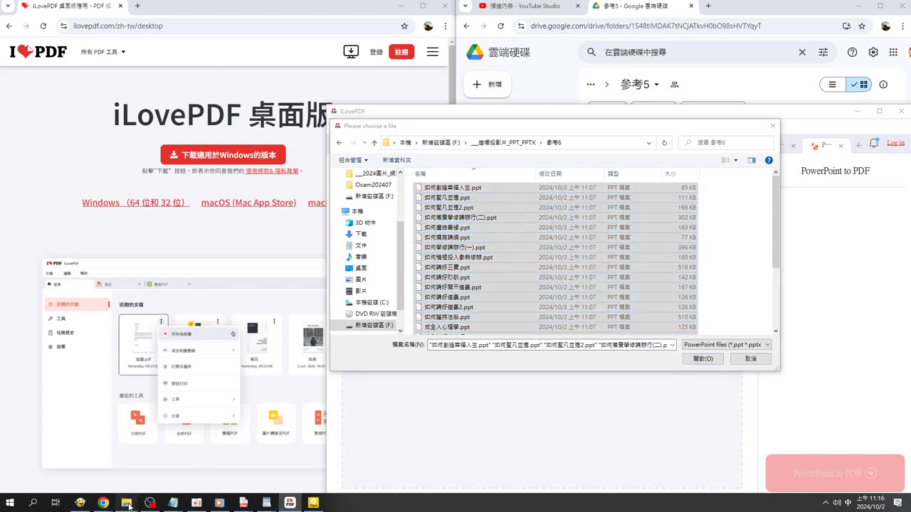
Inspect the ilovepdf-powerpoint-to-pdf and ilovepdf-powerpoint-to-pdf (1) result folders inside iLovePDF_Output.
{"action": "left_click", "coordinate": [81, 467]}
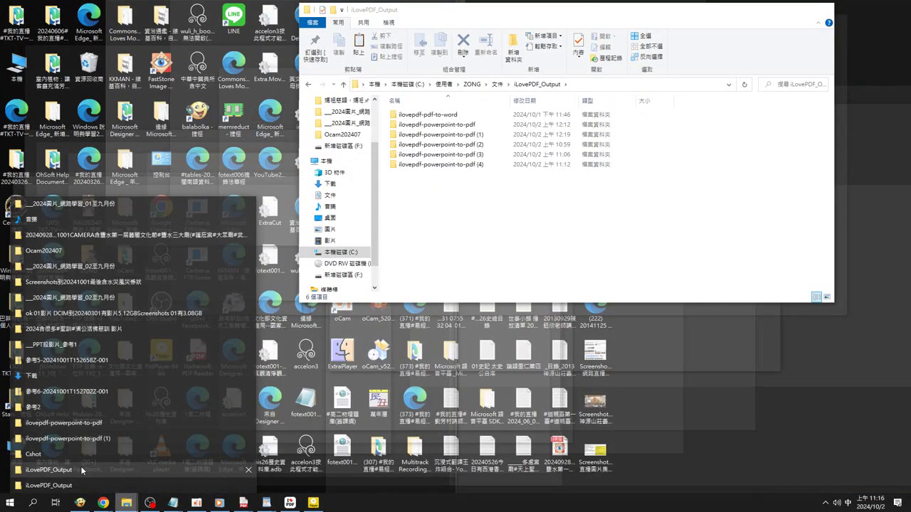
{"action": "left_click", "coordinate": [85, 439]}
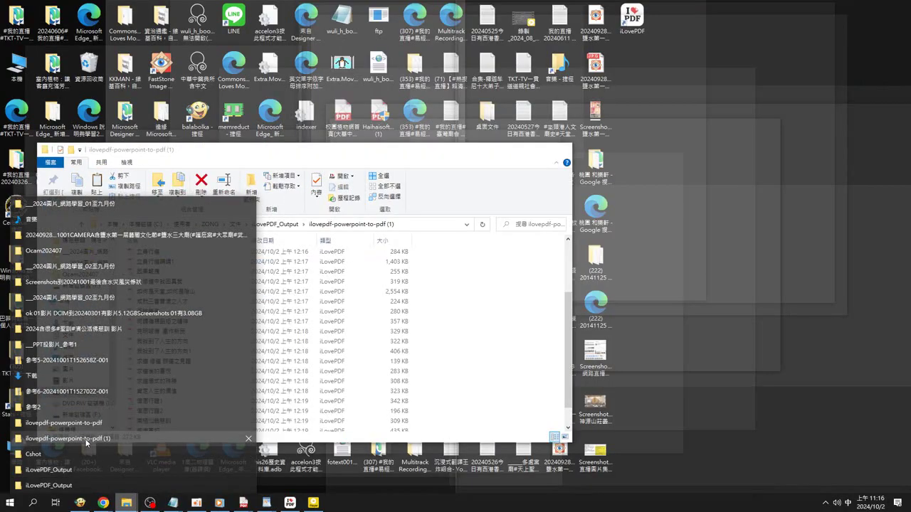
{"action": "left_click", "coordinate": [85, 422]}
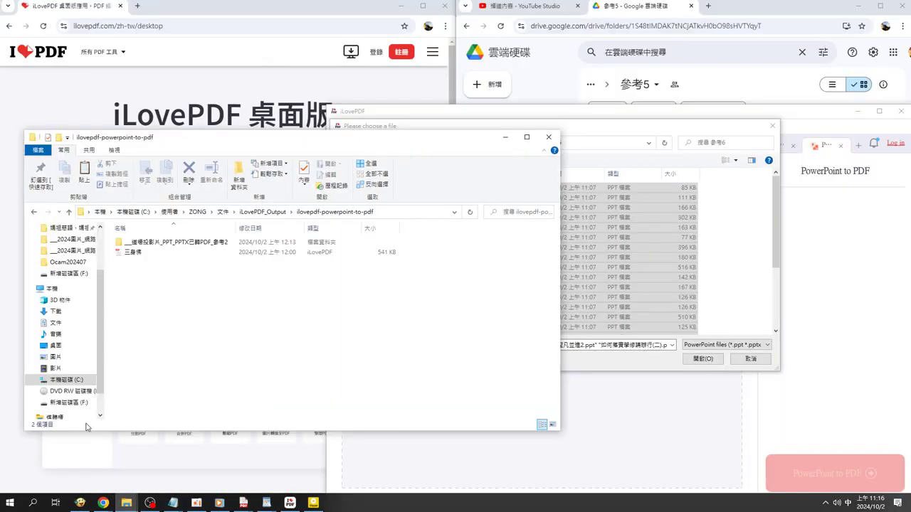
{"action": "left_click", "coordinate": [69, 212]}
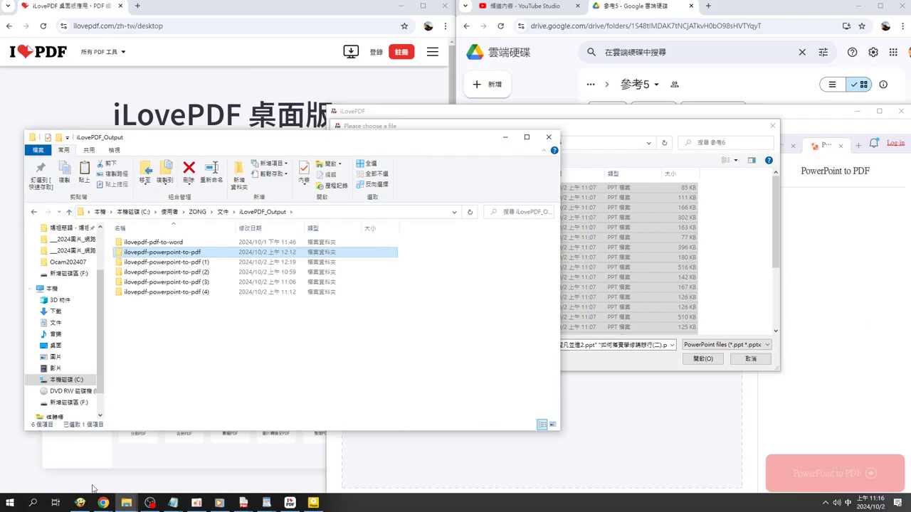
Reopen iLovePDF_Output, the MP4 recordings folder and 參考2 from the recent folders list.
{"action": "right_click", "coordinate": [128, 504]}
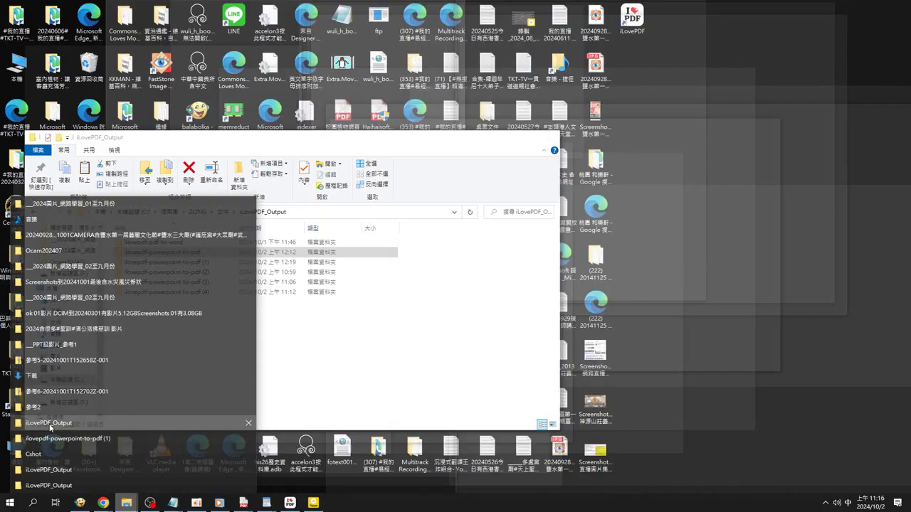
{"action": "left_click", "coordinate": [50, 424]}
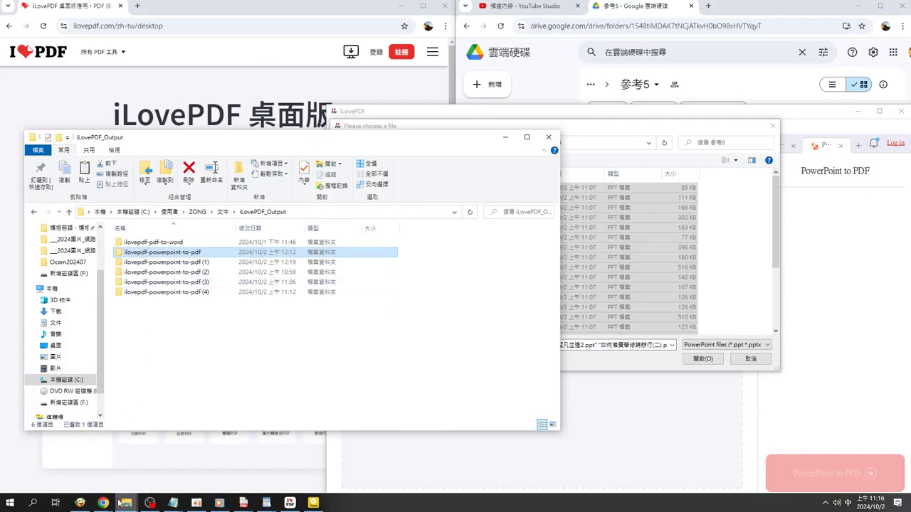
{"action": "right_click", "coordinate": [125, 504]}
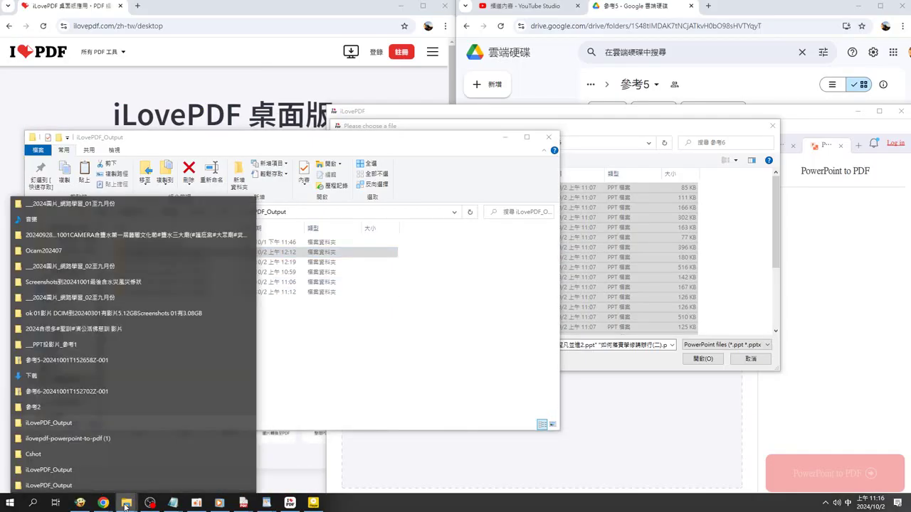
{"action": "mouse_move", "coordinate": [73, 487]}
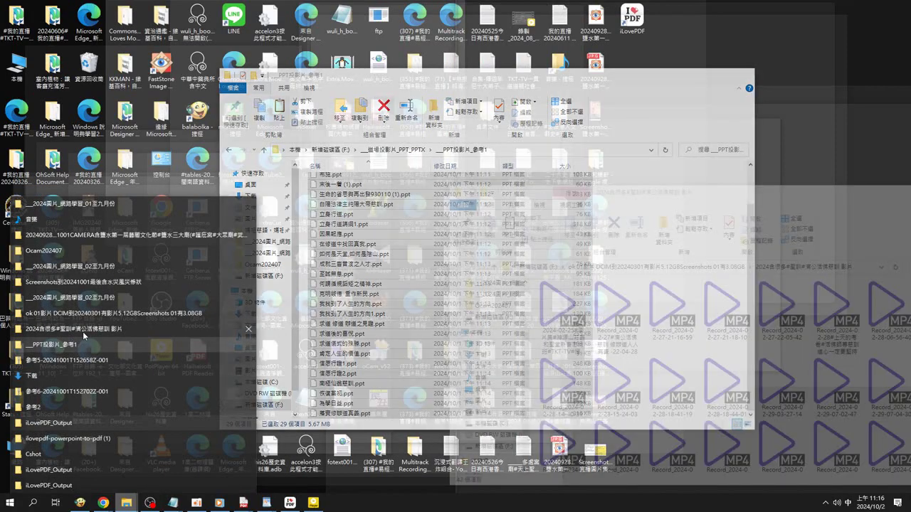
{"action": "left_click", "coordinate": [83, 331]}
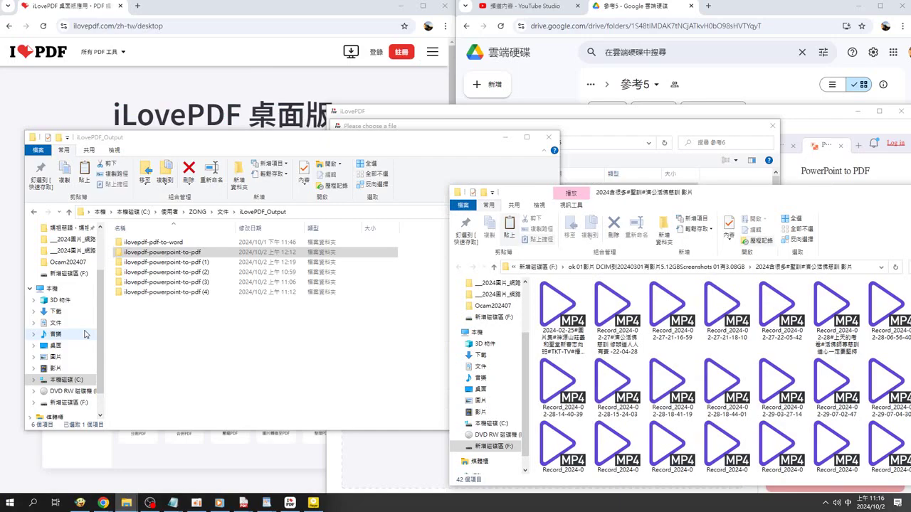
{"action": "right_click", "coordinate": [126, 504]}
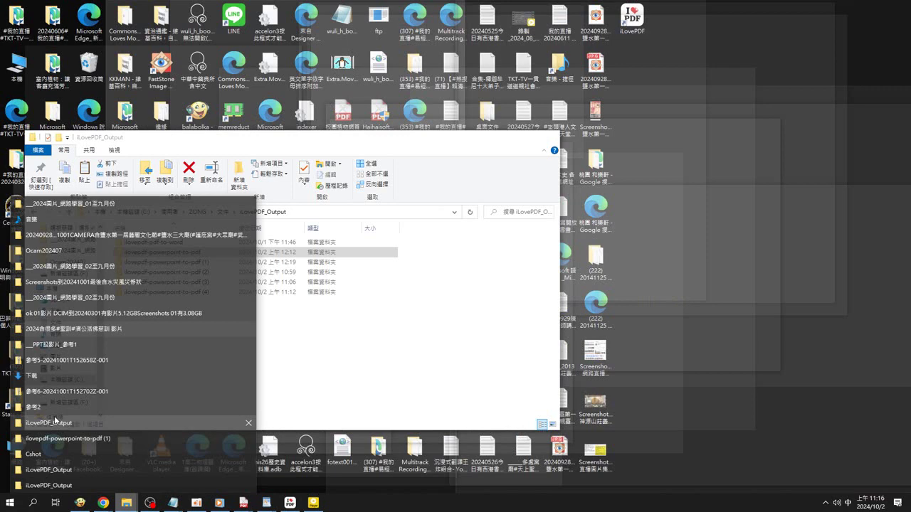
{"action": "left_click", "coordinate": [51, 414]}
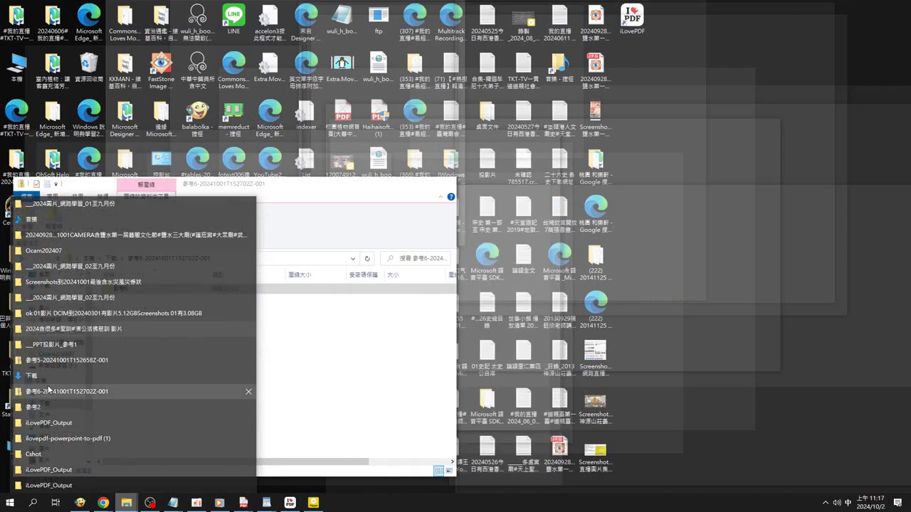
Open Downloads and scroll through the downloaded 參考 zip archives.
{"action": "left_click", "coordinate": [47, 375]}
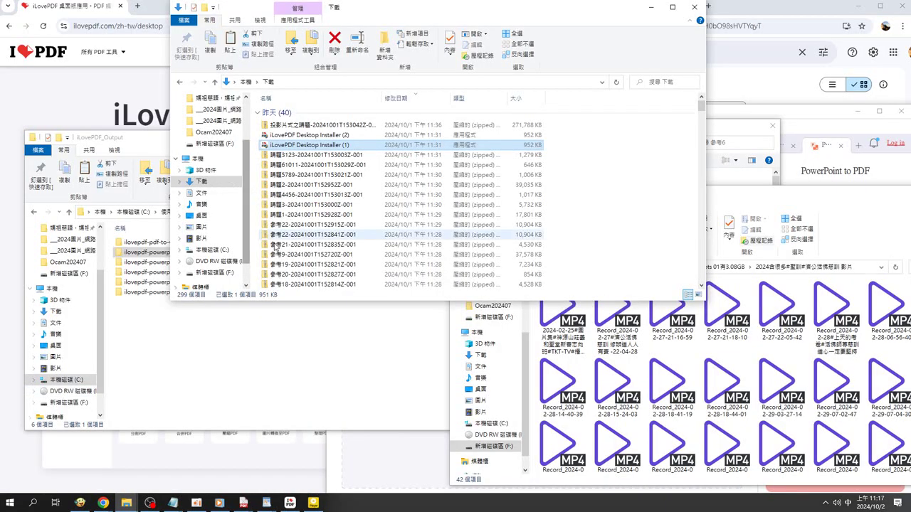
{"action": "scroll", "coordinate": [328, 260], "scroll_direction": "down", "scroll_amount": 2}
{"action": "scroll", "coordinate": [324, 258], "scroll_direction": "down", "scroll_amount": 3}
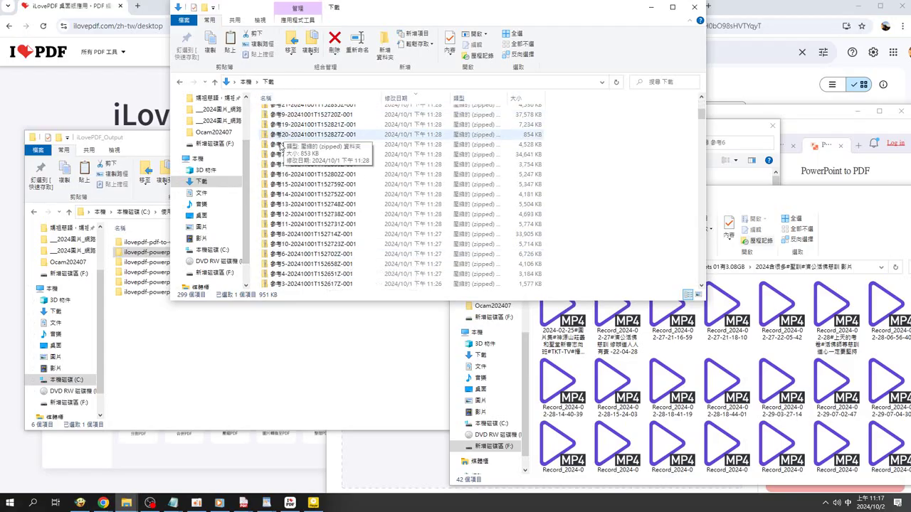
{"action": "scroll", "coordinate": [302, 250], "scroll_direction": "down", "scroll_amount": 3}
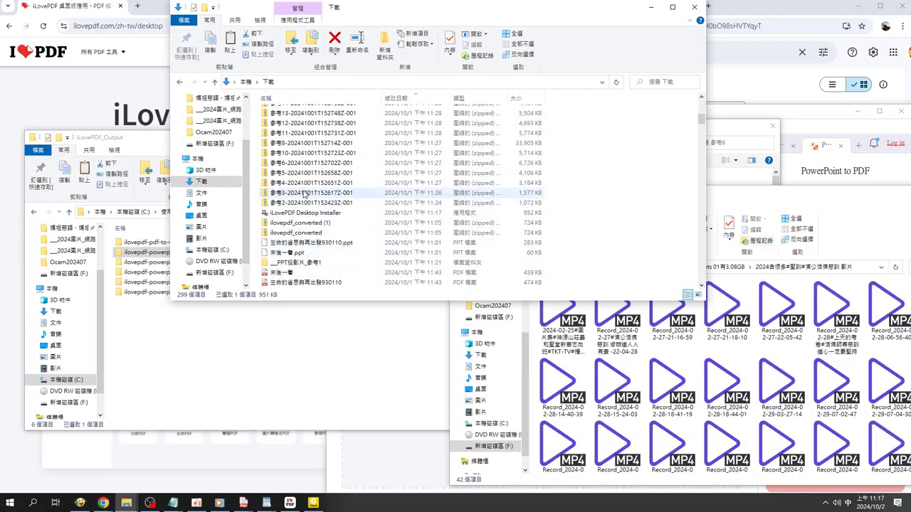
{"action": "scroll", "coordinate": [295, 158], "scroll_direction": "down", "scroll_amount": 1}
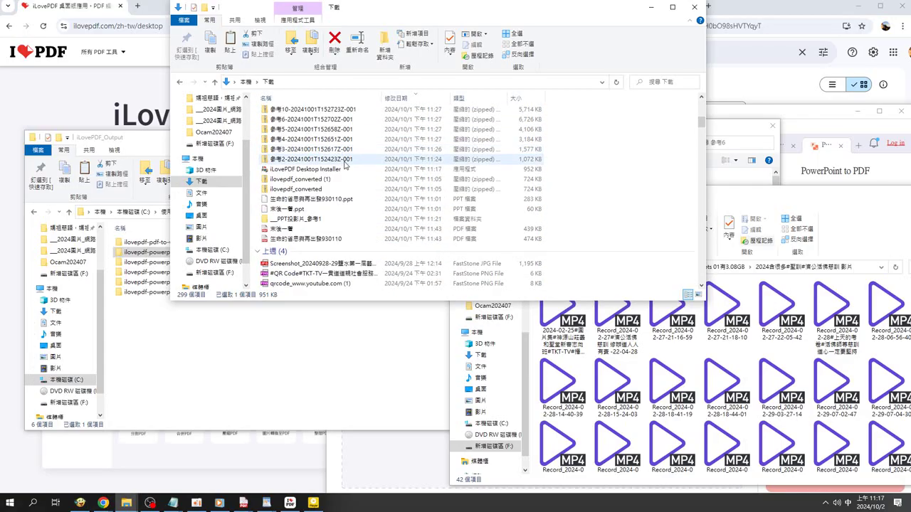
{"action": "scroll", "coordinate": [341, 161], "scroll_direction": "up", "scroll_amount": 3}
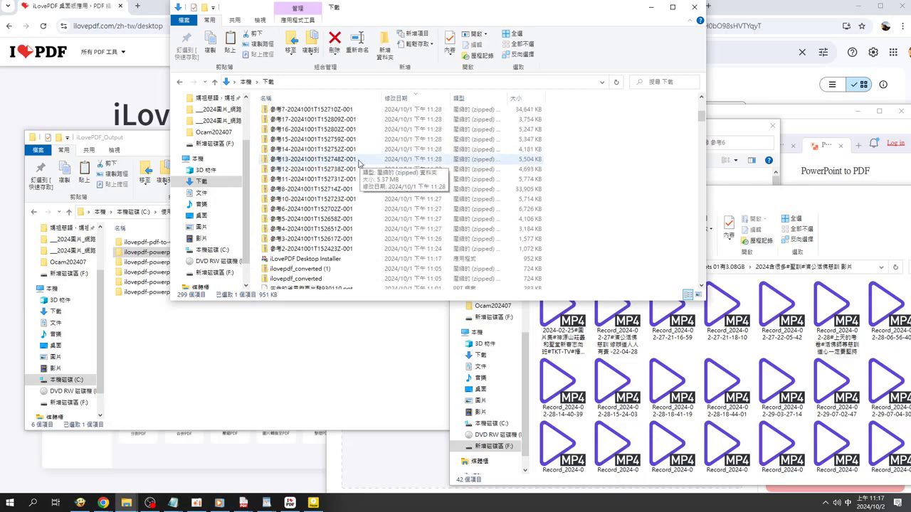
{"action": "scroll", "coordinate": [361, 158], "scroll_direction": "up", "scroll_amount": 1}
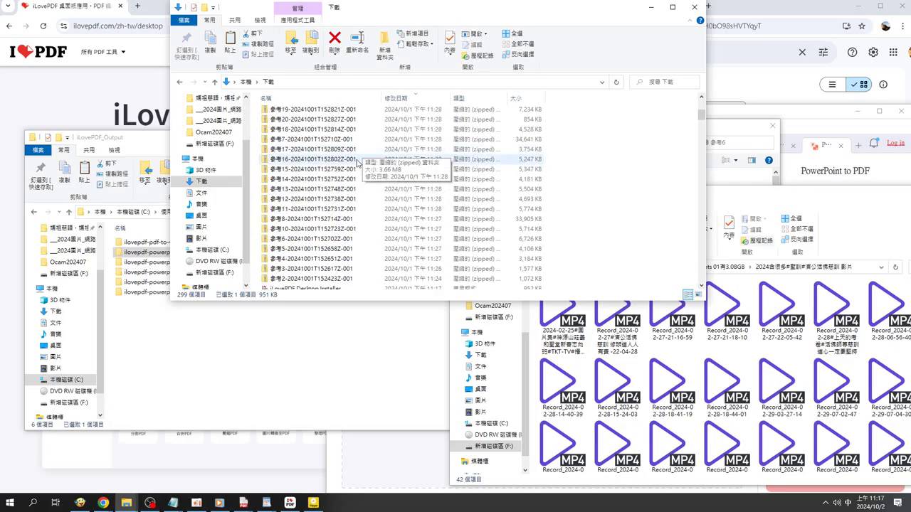
Select and open 參考8-20241001T152714Z-001.zip to reveal its 參考8 folder.
{"action": "left_click", "coordinate": [306, 230]}
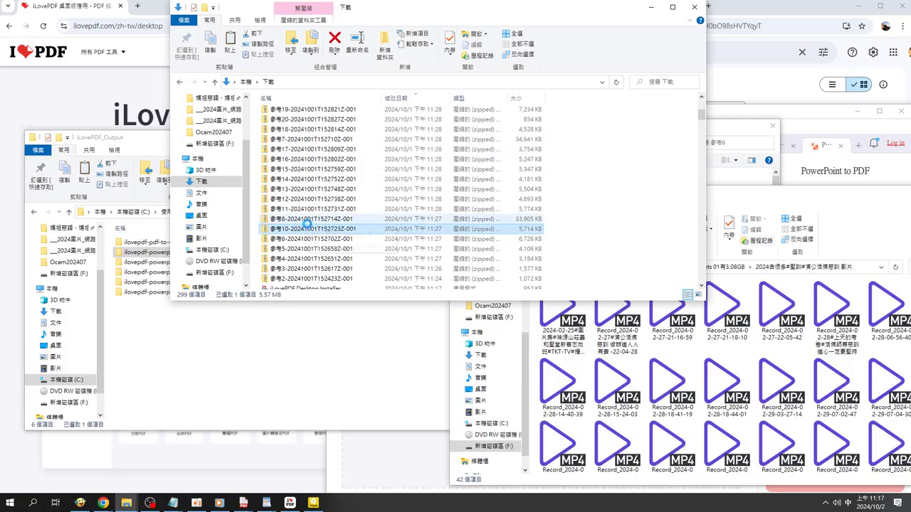
{"action": "left_click", "coordinate": [309, 221]}
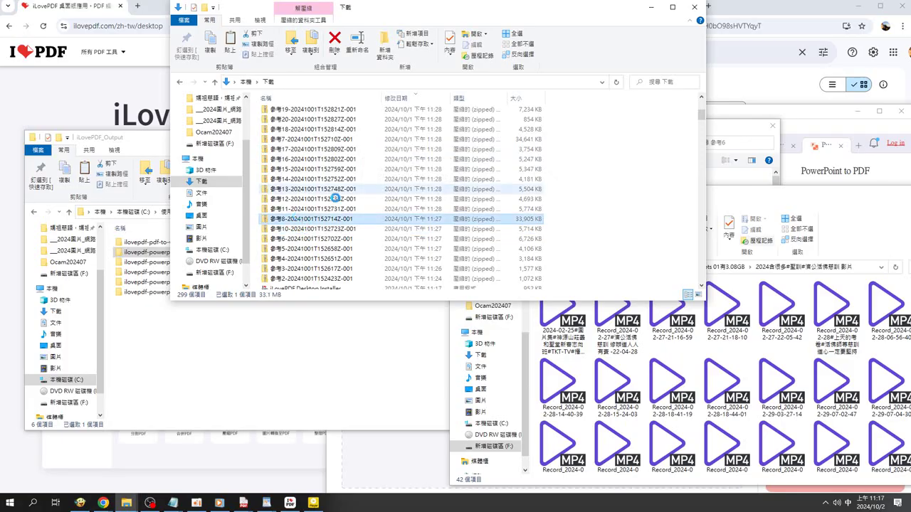
{"action": "scroll", "coordinate": [342, 197], "scroll_direction": "up", "scroll_amount": 3}
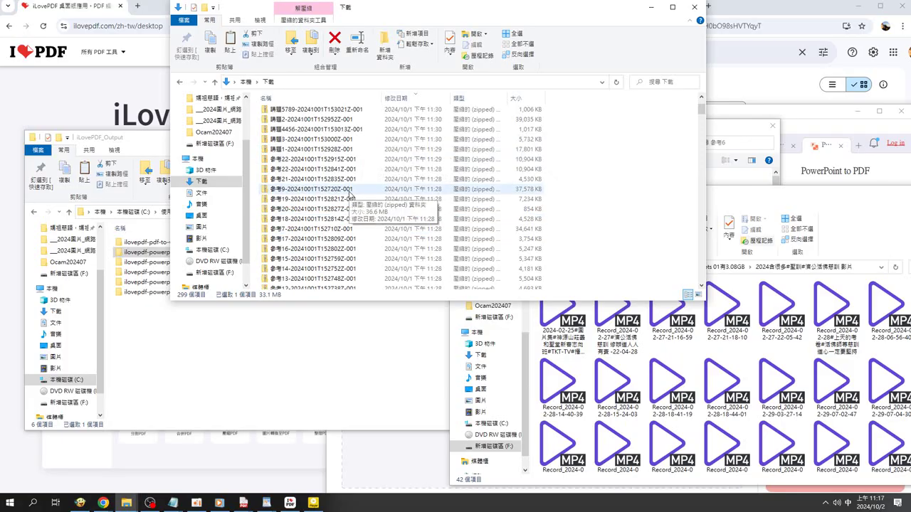
{"action": "scroll", "coordinate": [289, 282], "scroll_direction": "down", "scroll_amount": 2}
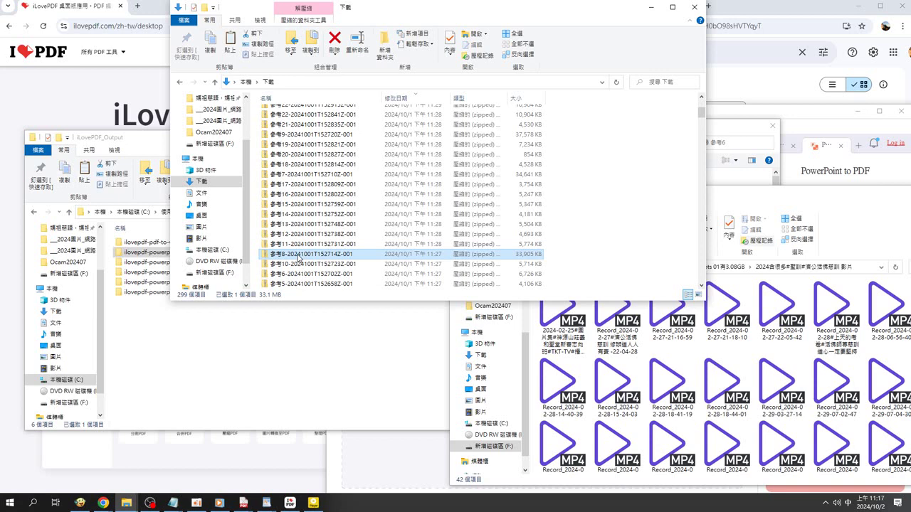
{"action": "double_click", "coordinate": [299, 257]}
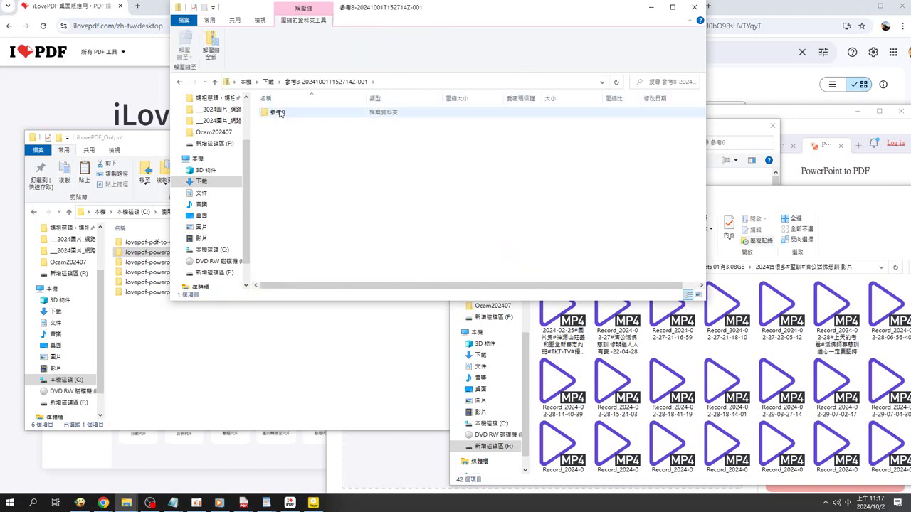
Glance at the iLovePDF download page in Chrome, then return to the 參考8 archive and show recent folders.
{"action": "left_click", "coordinate": [115, 498]}
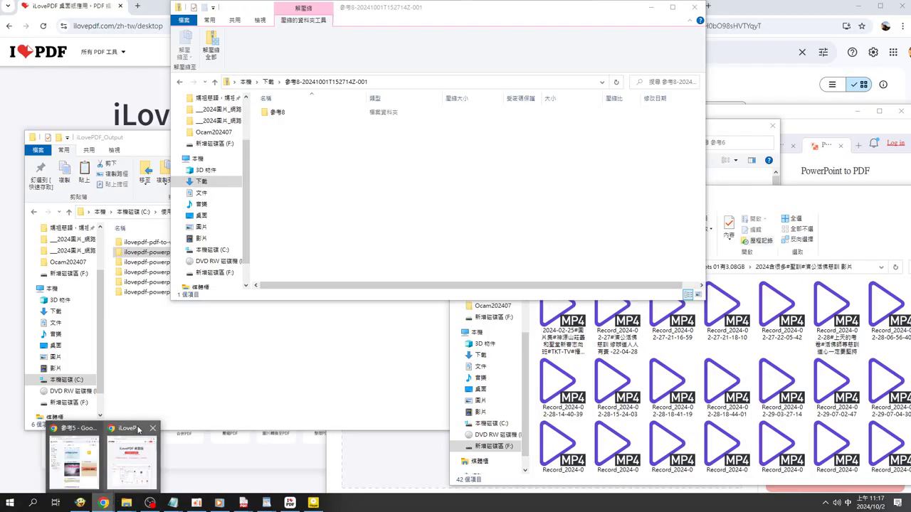
{"action": "left_click", "coordinate": [139, 430]}
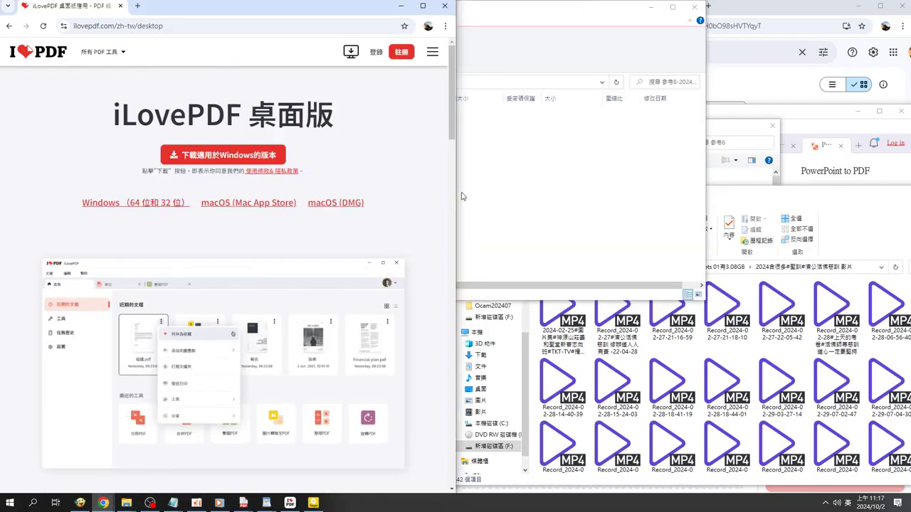
{"action": "left_click", "coordinate": [527, 33]}
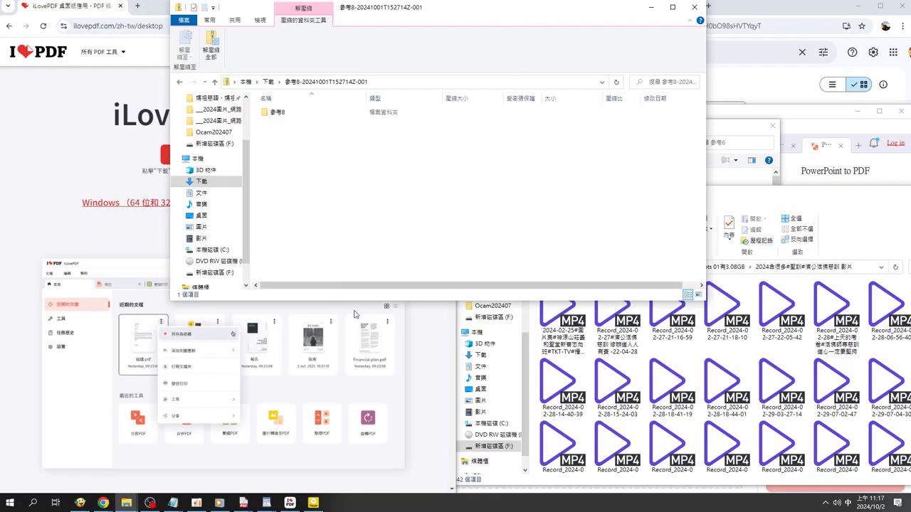
{"action": "right_click", "coordinate": [129, 507]}
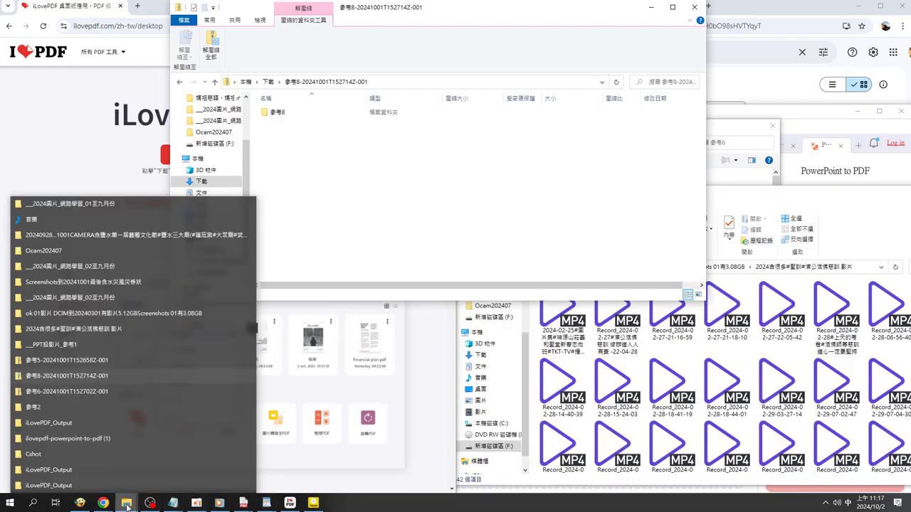
Browse ilovepdf-powerpoint-to-pdf (1) and iLovePDF_Output, and move the file chooser up to __進壇投影片_PPT_PPTX.
{"action": "left_click", "coordinate": [98, 438]}
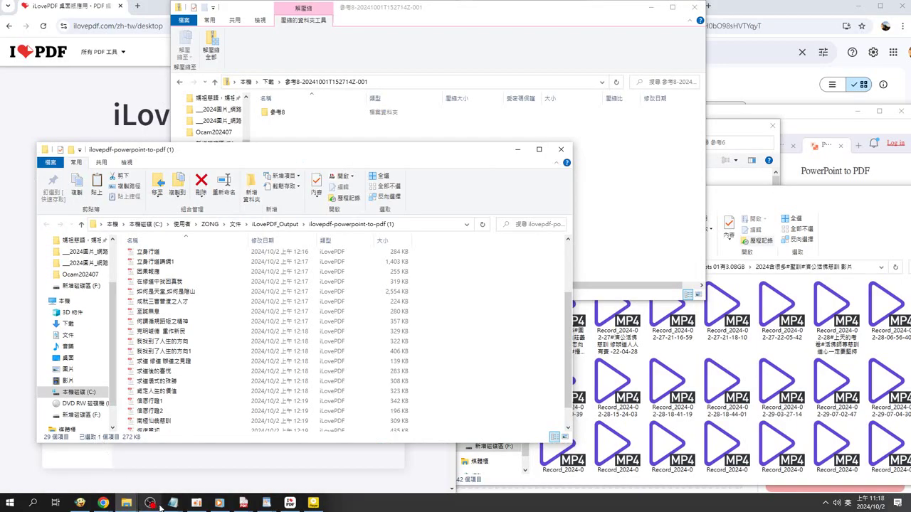
{"action": "left_click", "coordinate": [81, 224]}
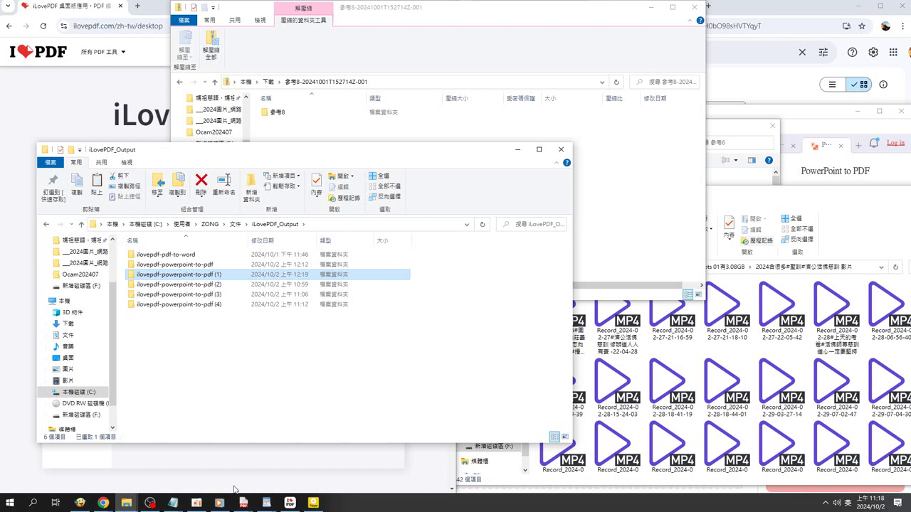
{"action": "left_click", "coordinate": [290, 503]}
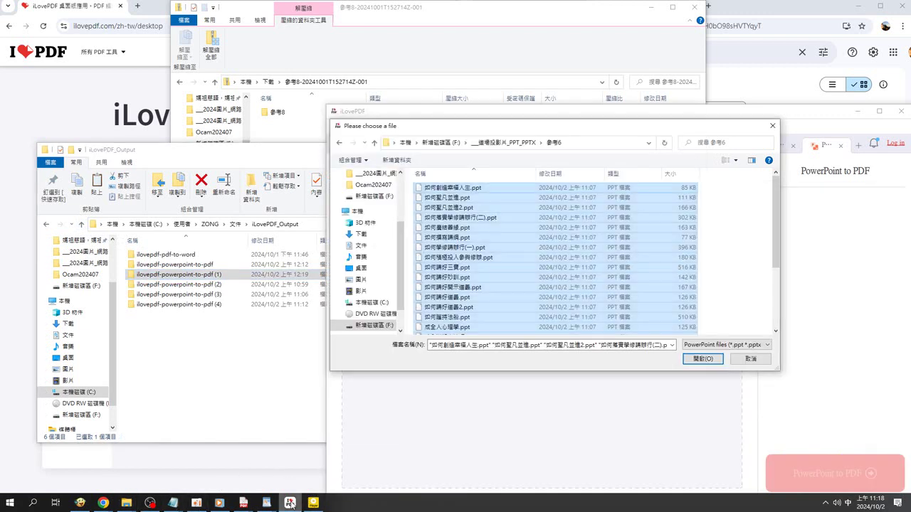
{"action": "left_click", "coordinate": [375, 143]}
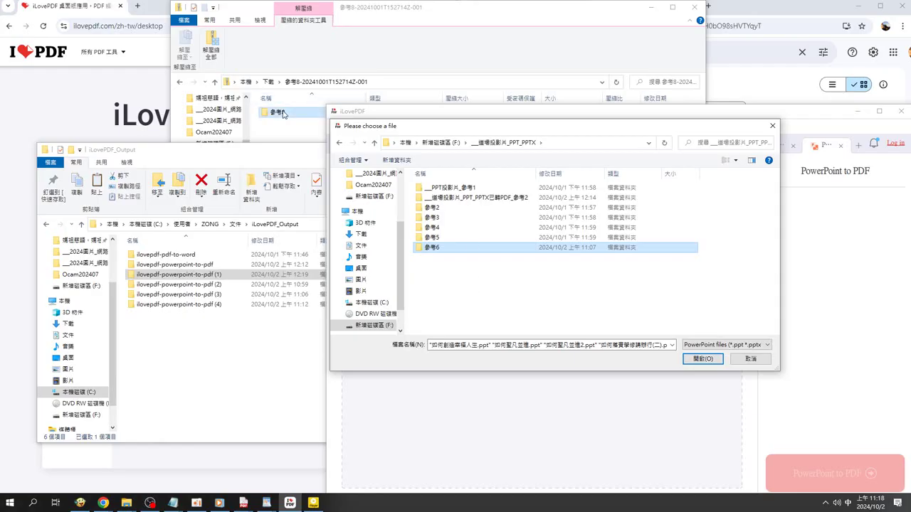
Copy the 參考8 folder from its zip into __進壇投影片_PPT_PPTX.
{"action": "left_click_drag", "start_coordinate": [282, 114], "coordinate": [491, 314]}
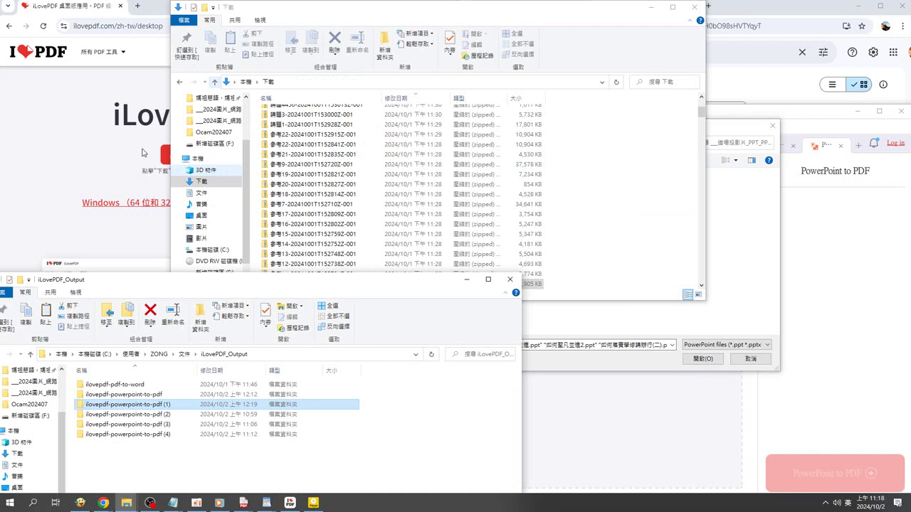
{"action": "scroll", "coordinate": [293, 281], "scroll_direction": "up", "scroll_amount": 1}
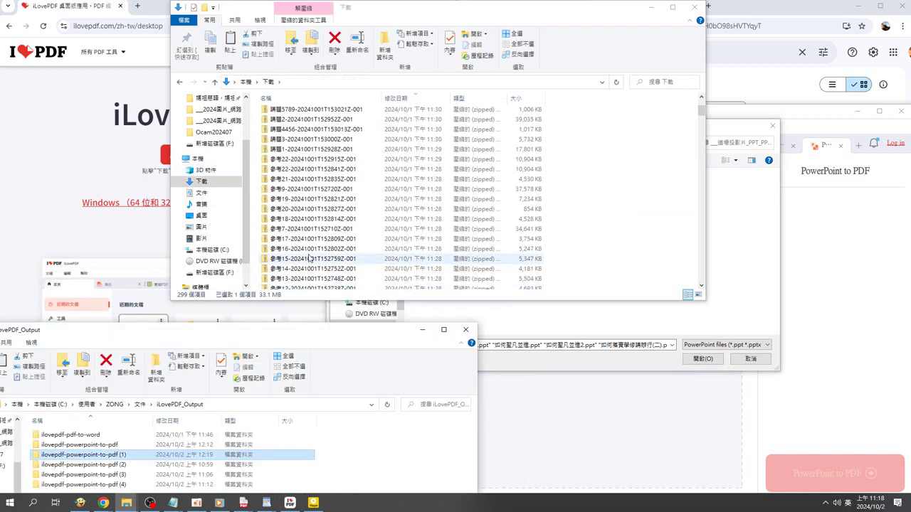
{"action": "scroll", "coordinate": [308, 259], "scroll_direction": "down", "scroll_amount": 3}
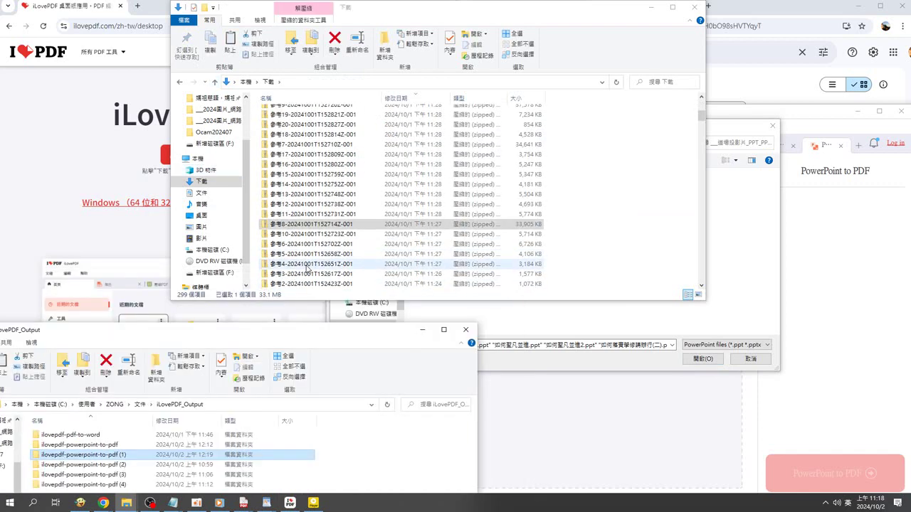
Open the 參考10 zip and copy its 參考10 folder into __進壇投影片_PPT_PPTX too.
{"action": "left_click", "coordinate": [285, 234]}
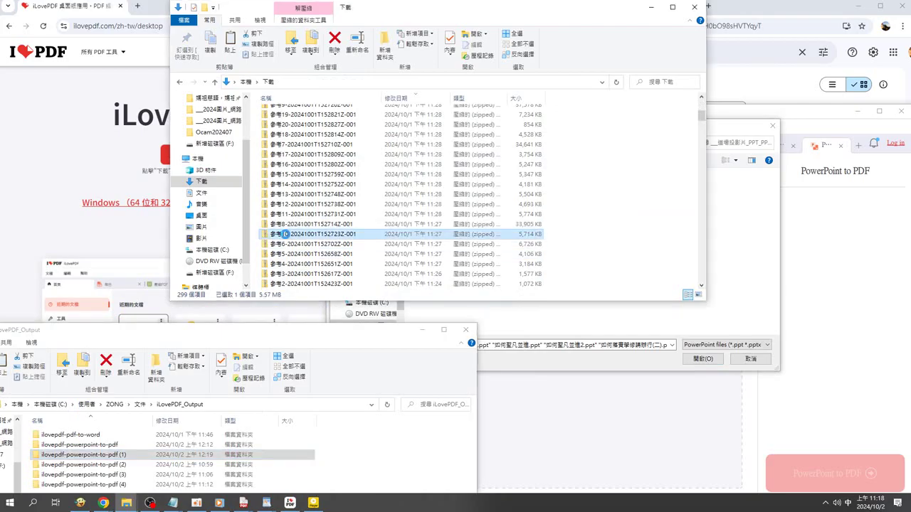
{"action": "double_click", "coordinate": [285, 234]}
{"action": "left_click_drag", "start_coordinate": [722, 133], "coordinate": [731, 133]}
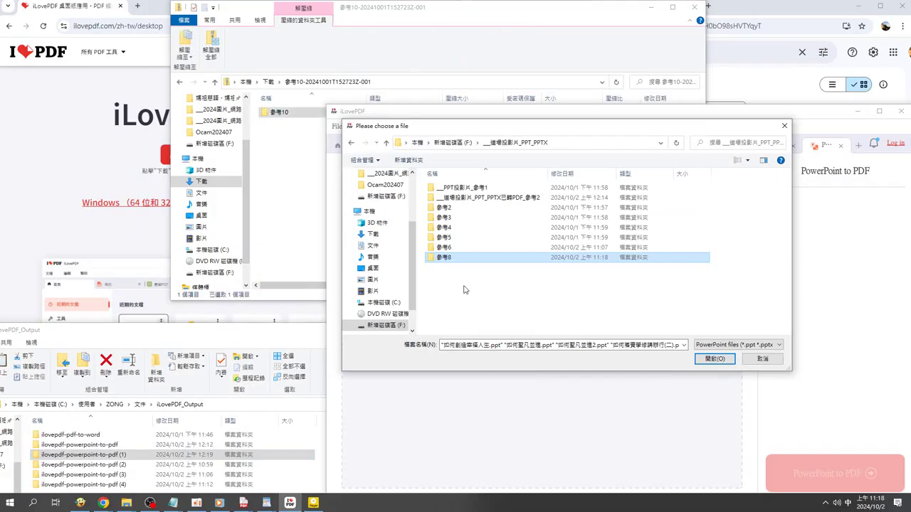
{"action": "left_click_drag", "start_coordinate": [279, 116], "coordinate": [483, 307]}
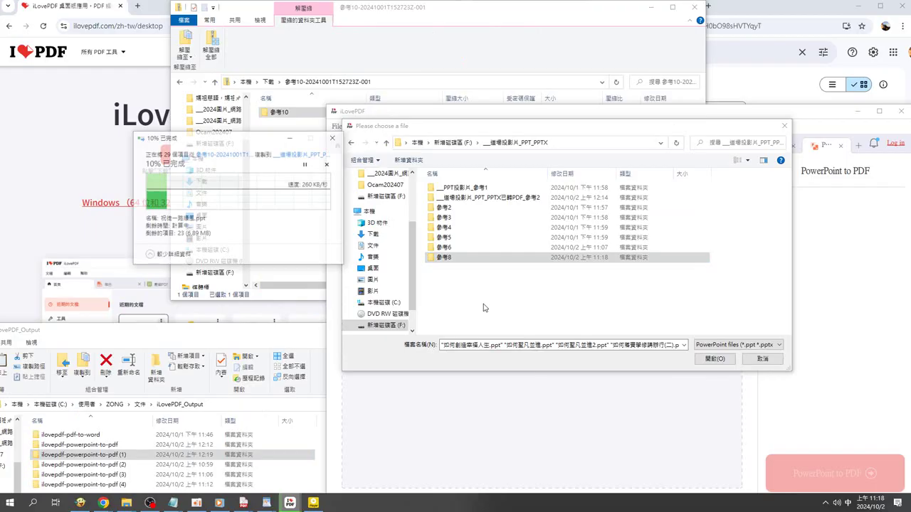
{"action": "left_click", "coordinate": [299, 274]}
{"action": "key", "text": "alt+Up"}
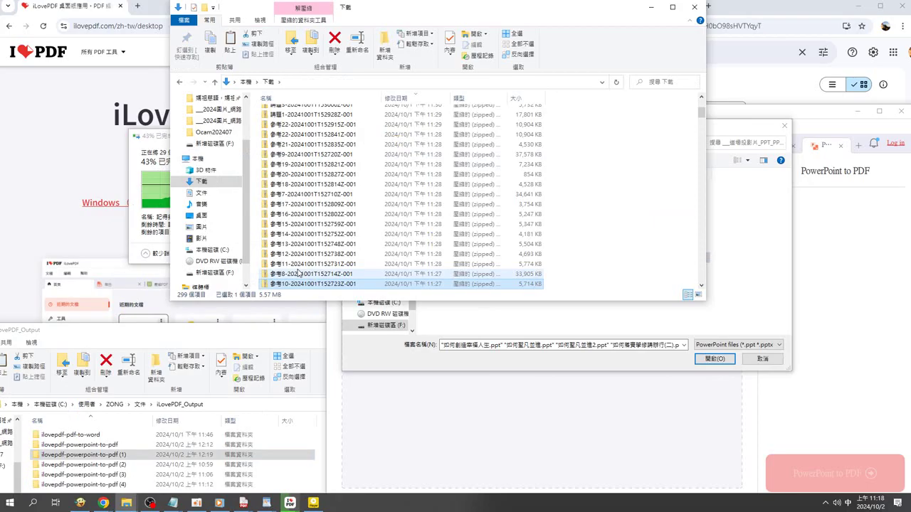
Open the 參考11 and 參考7 zips in Downloads to copy their folders into __進壇投影片_PPT_PPTX.
{"action": "double_click", "coordinate": [299, 264]}
{"action": "left_click", "coordinate": [486, 316]}
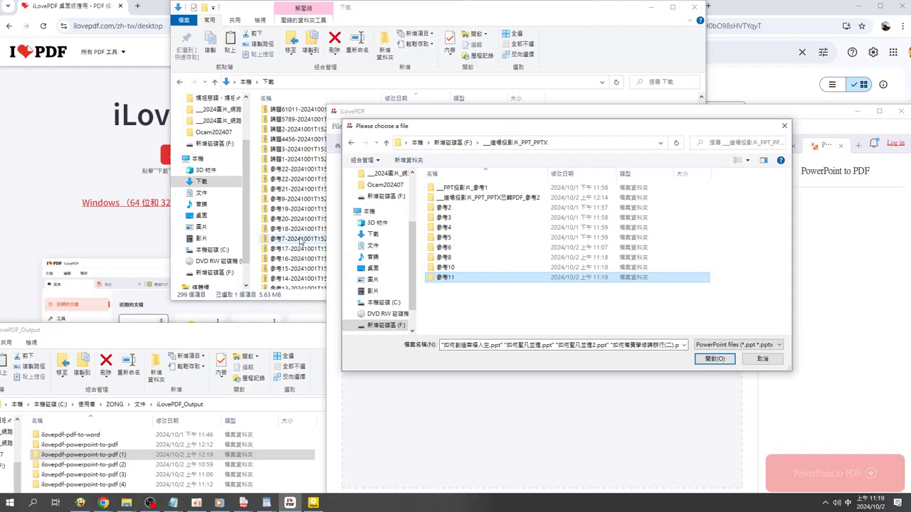
{"action": "double_click", "coordinate": [300, 239]}
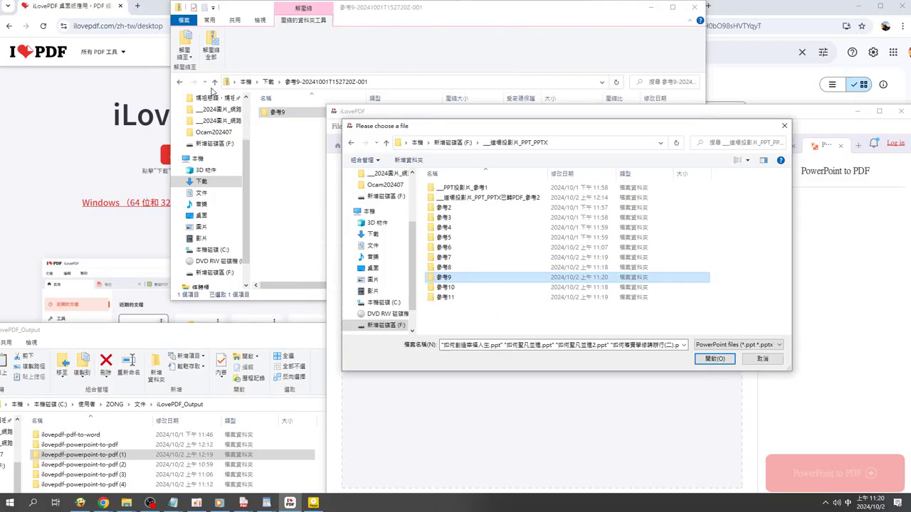
Copy the 參考12 folder from its zip into __進壇投影片_PPT_PPTX, then open the 參考13 zip.
{"action": "left_click", "coordinate": [214, 83]}
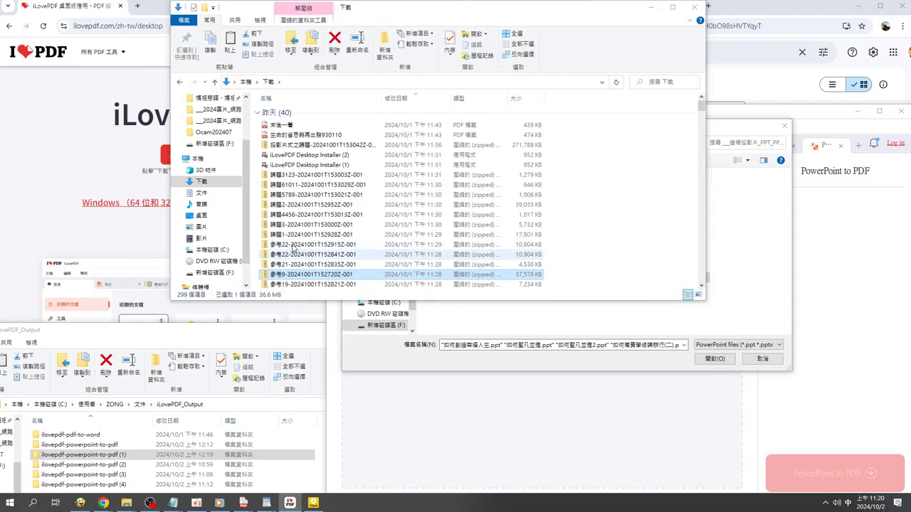
{"action": "scroll", "coordinate": [286, 234], "scroll_direction": "down", "scroll_amount": 2}
{"action": "scroll", "coordinate": [286, 263], "scroll_direction": "down", "scroll_amount": 2}
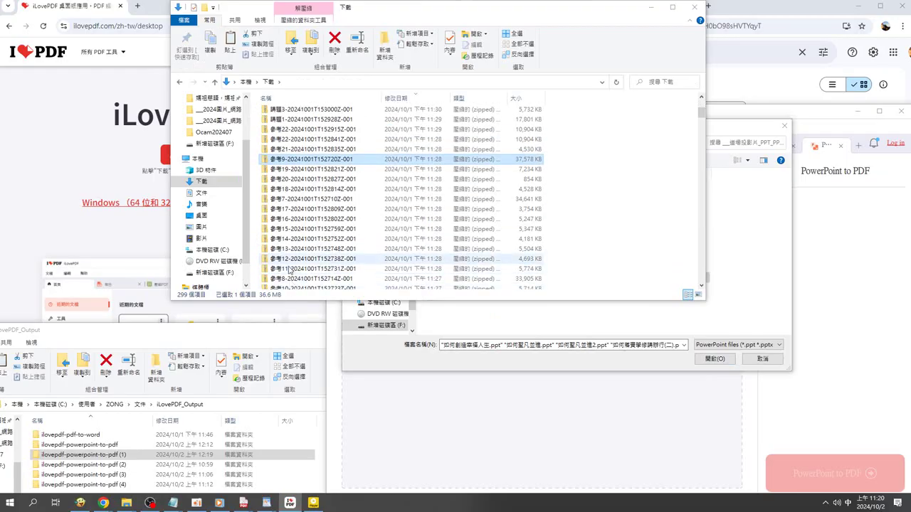
{"action": "double_click", "coordinate": [285, 258]}
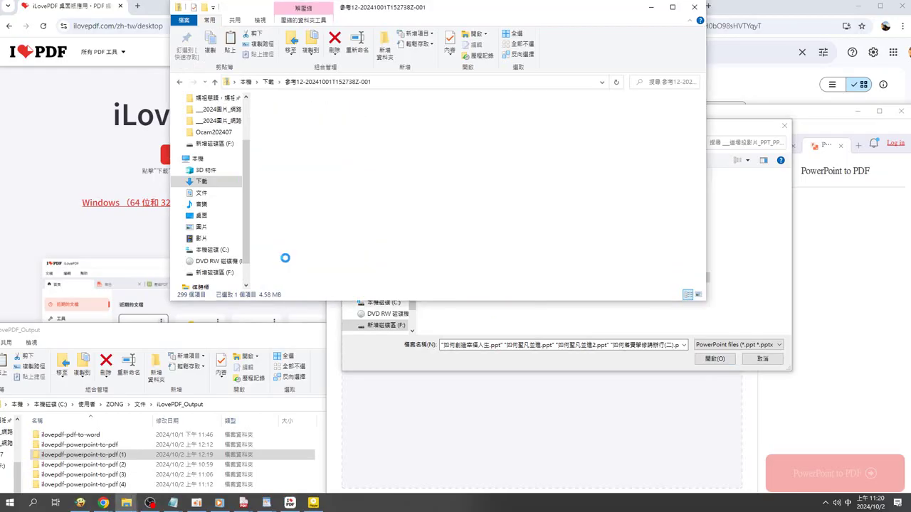
{"action": "mouse_move", "coordinate": [279, 112]}
{"action": "left_mouse_down"}
{"action": "mouse_move", "coordinate": [442, 323]}
{"action": "mouse_move", "coordinate": [461, 328]}
{"action": "left_mouse_up"}
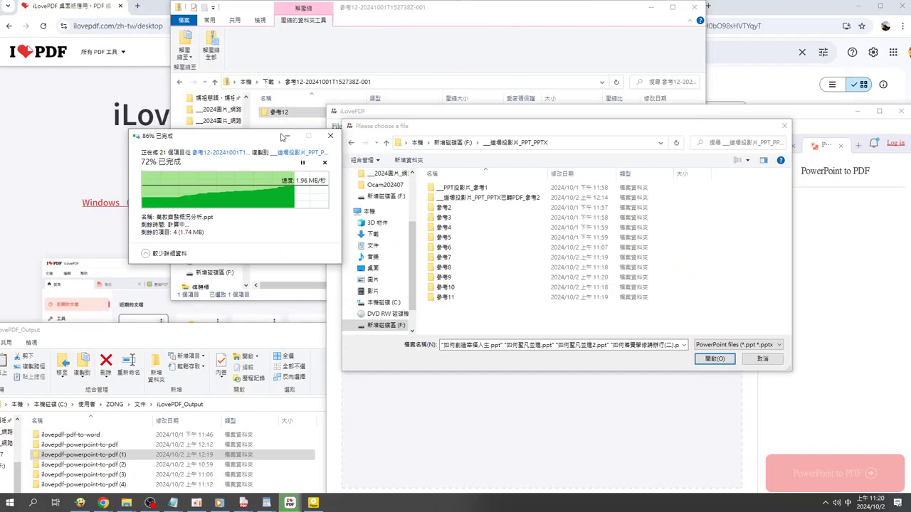
{"action": "left_click", "coordinate": [218, 82]}
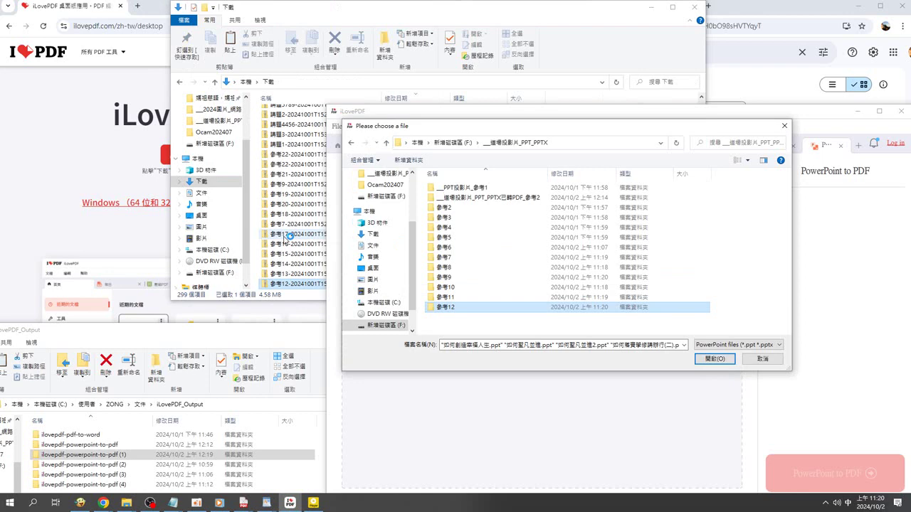
{"action": "double_click", "coordinate": [285, 235]}
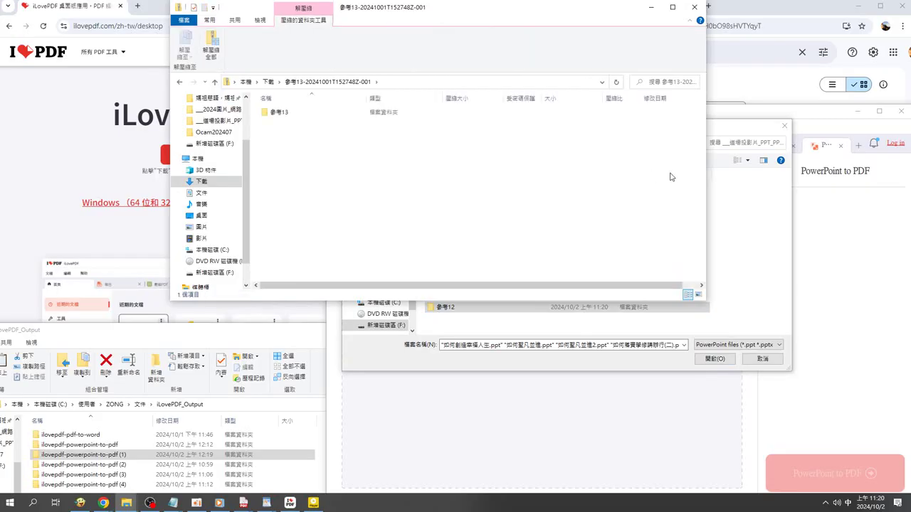
Arrange the archive and file-chooser windows, then copy the 參考13 folder into the drive F folder.
{"action": "left_click_drag", "start_coordinate": [707, 188], "coordinate": [426, 188]}
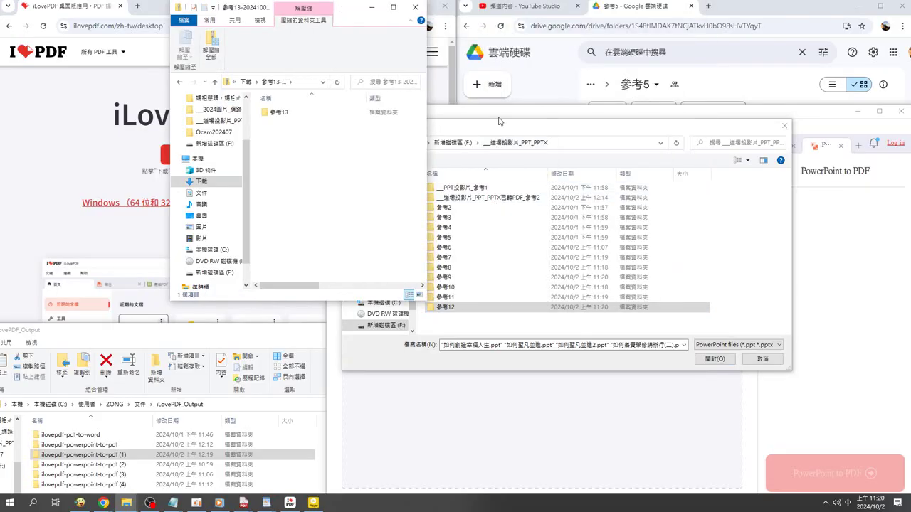
{"action": "mouse_move", "coordinate": [506, 129]}
{"action": "left_mouse_down"}
{"action": "mouse_move", "coordinate": [603, 78]}
{"action": "mouse_move", "coordinate": [595, 60]}
{"action": "left_mouse_up"}
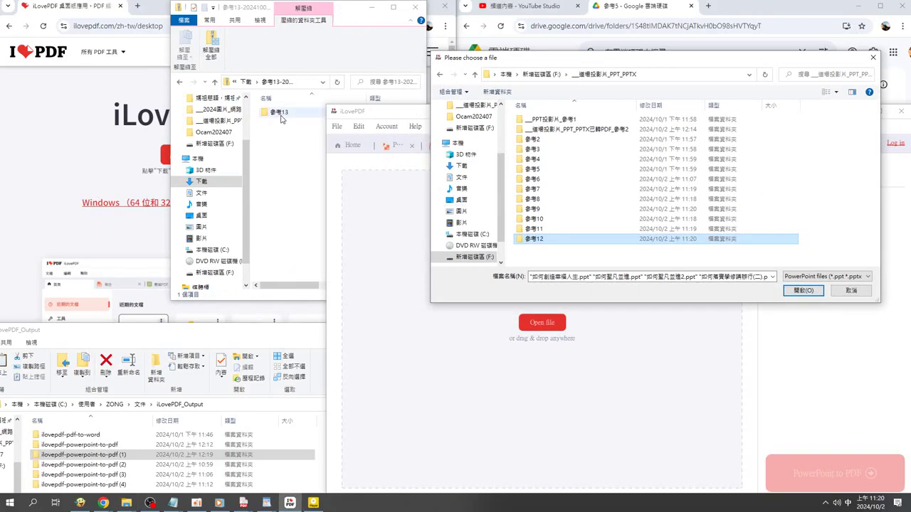
{"action": "left_click_drag", "start_coordinate": [280, 117], "coordinate": [562, 263]}
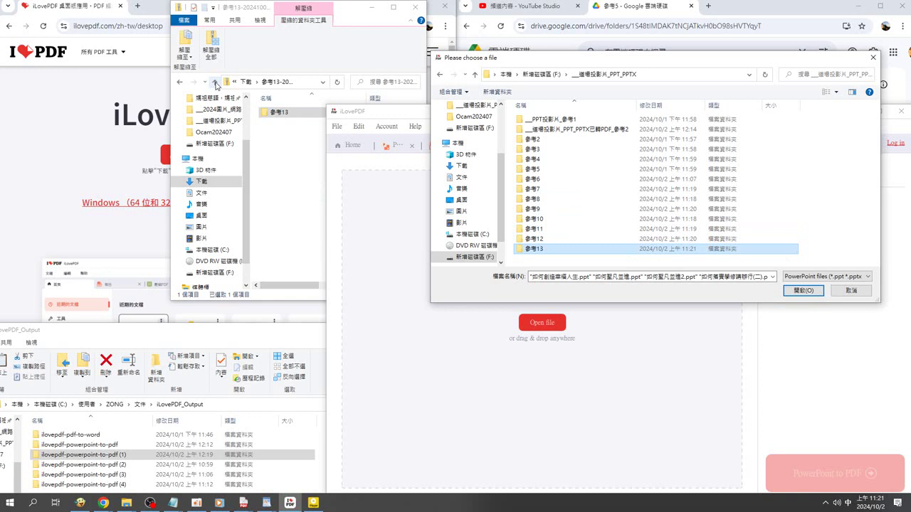
Copy the 參考14 folder from its zip in Downloads into the drive F slides folder.
{"action": "left_click", "coordinate": [215, 82]}
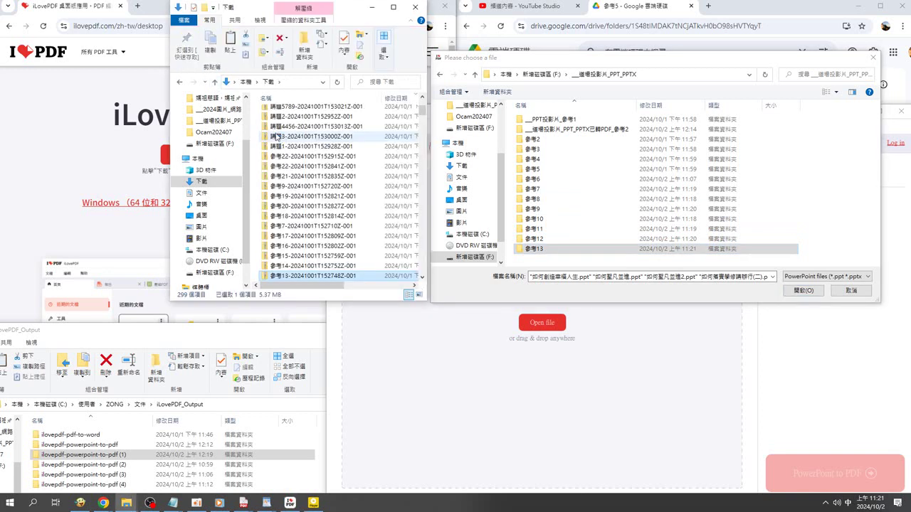
{"action": "left_click", "coordinate": [296, 267]}
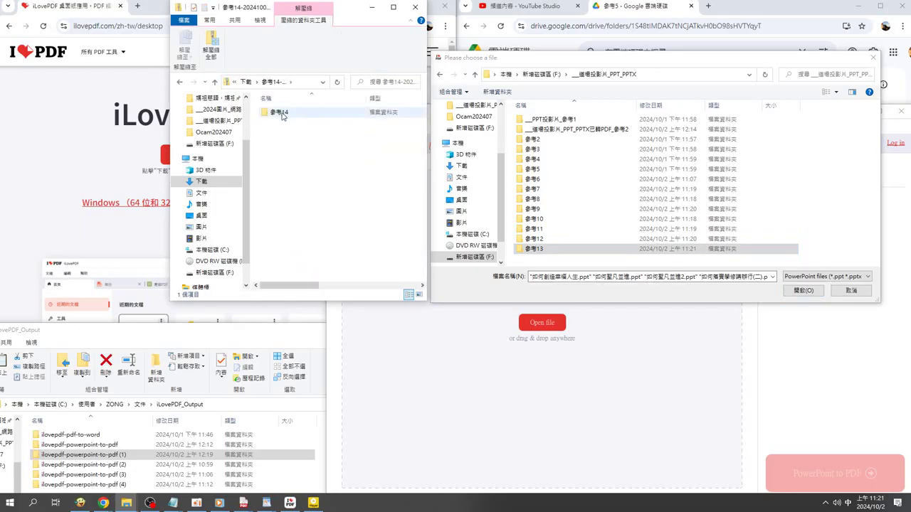
{"action": "left_click", "coordinate": [282, 113]}
{"action": "left_click_drag", "start_coordinate": [500, 213], "coordinate": [511, 258]}
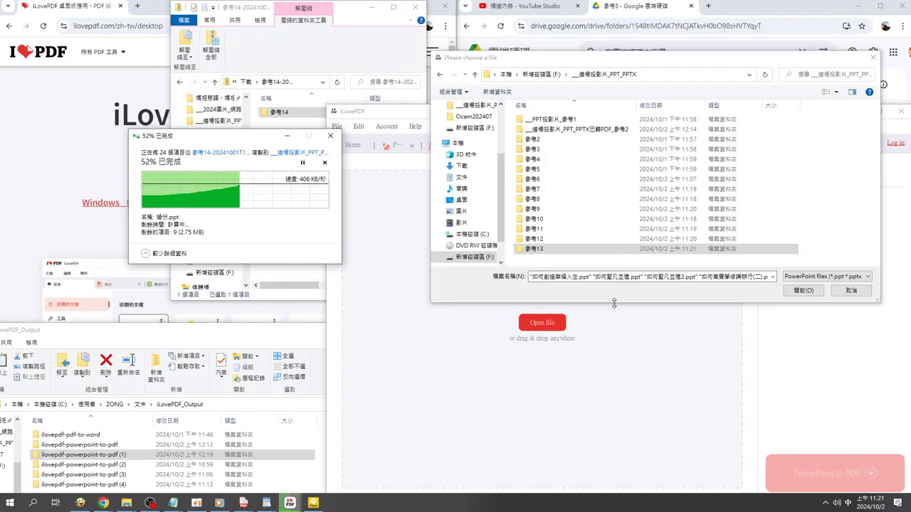
Copy the 參考15 folder out of its zip into __進壇投影片_PPT_PPTX on drive F.
{"action": "left_click_drag", "start_coordinate": [614, 303], "coordinate": [614, 393]}
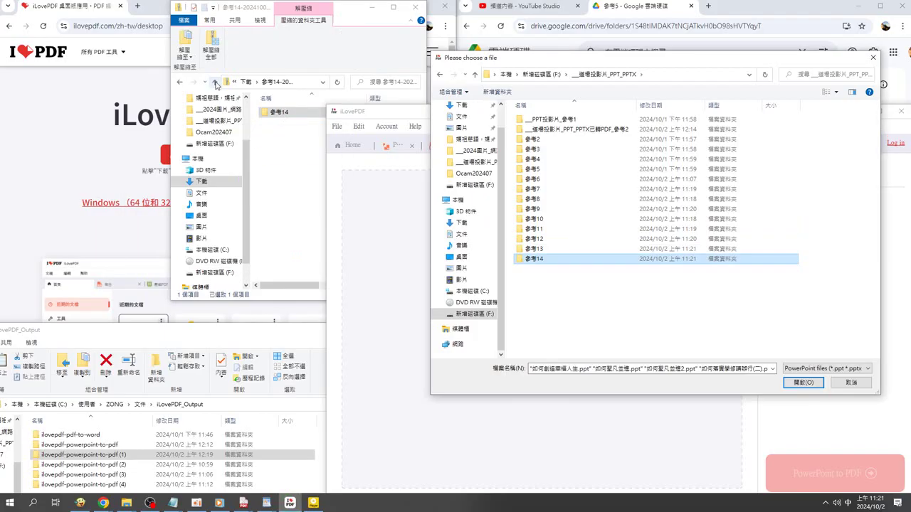
{"action": "left_click", "coordinate": [214, 81]}
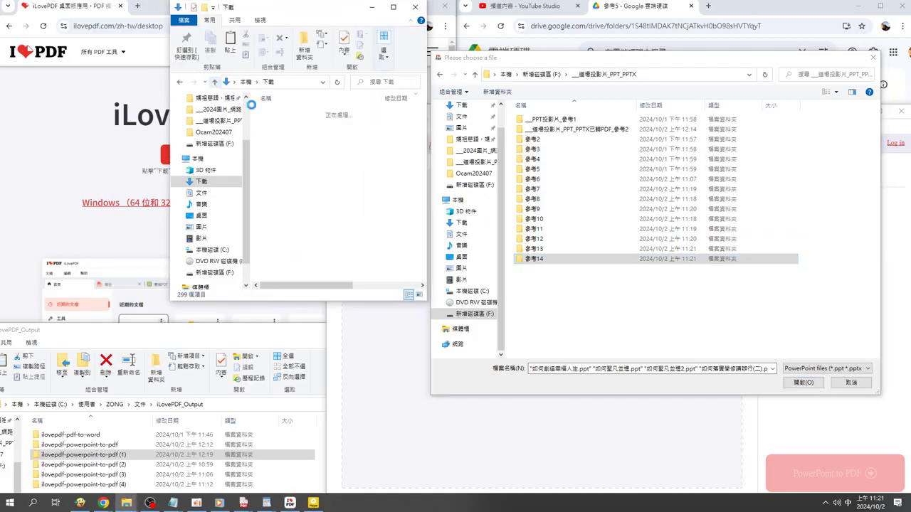
{"action": "double_click", "coordinate": [292, 266]}
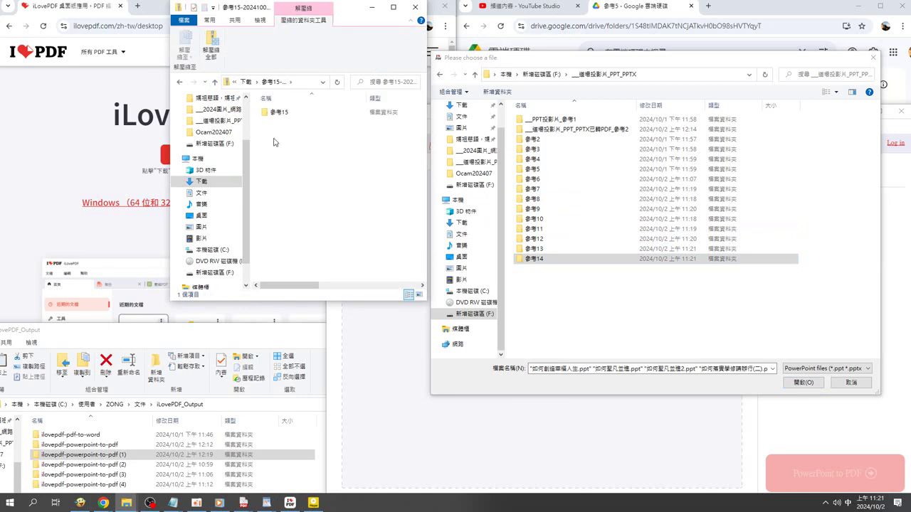
{"action": "left_click_drag", "start_coordinate": [278, 114], "coordinate": [439, 249]}
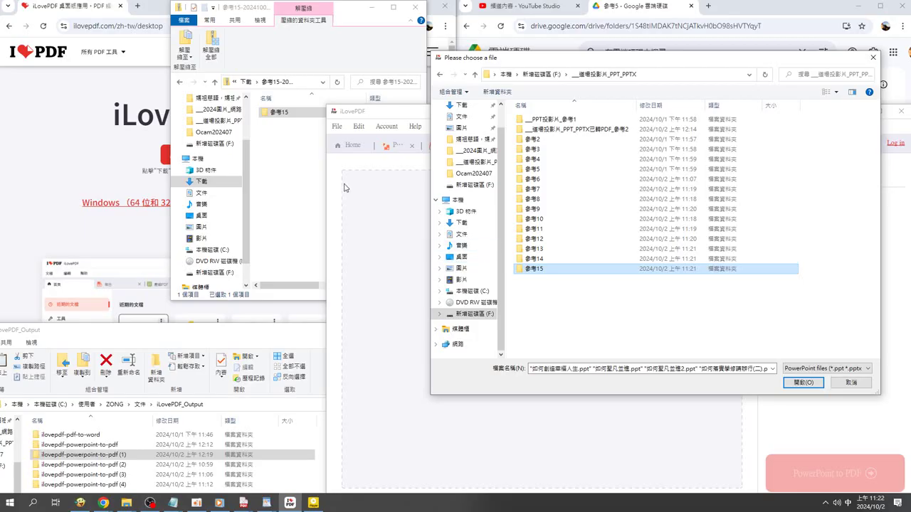
Copy the 參考16 folder from its zip into the drive F slides folder.
{"action": "left_click", "coordinate": [217, 82]}
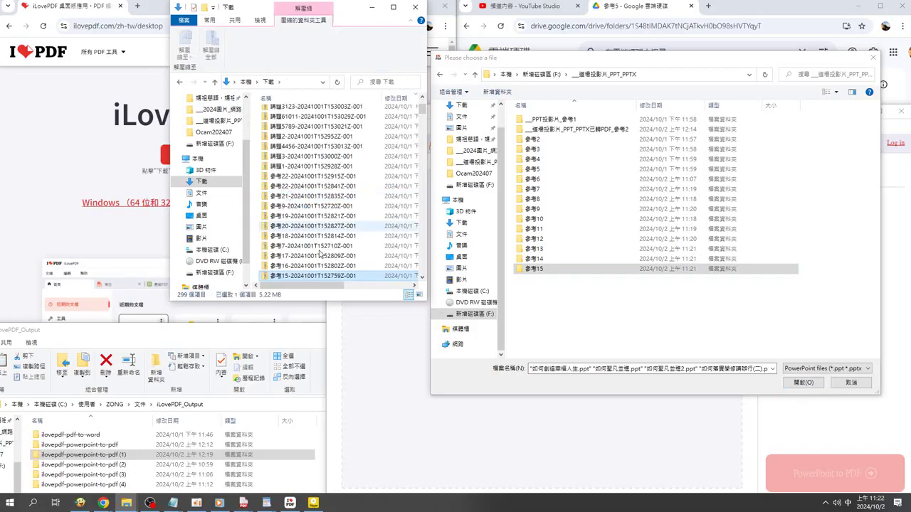
{"action": "double_click", "coordinate": [292, 266]}
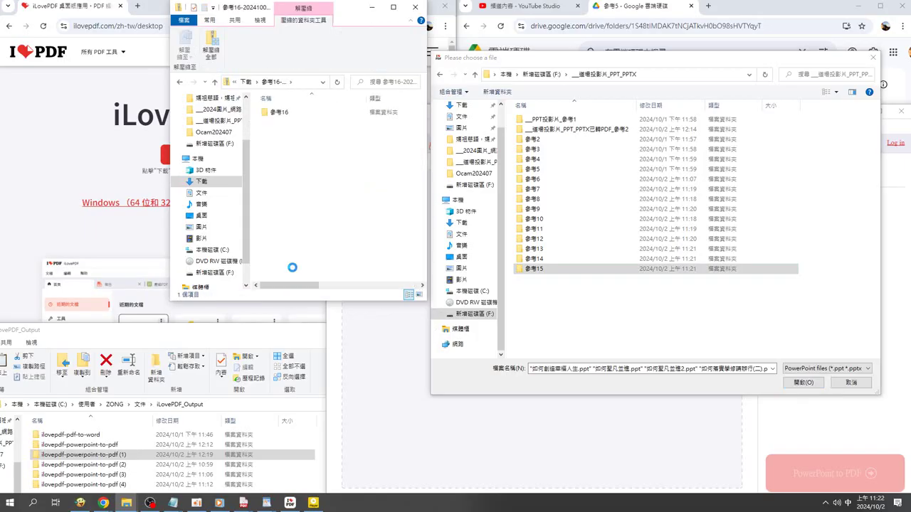
{"action": "left_click", "coordinate": [277, 113]}
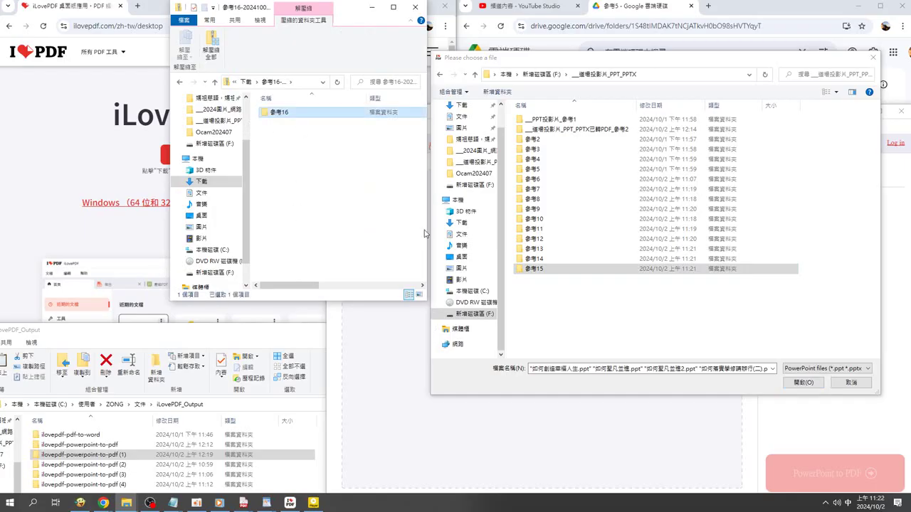
{"action": "left_click_drag", "start_coordinate": [425, 233], "coordinate": [562, 301]}
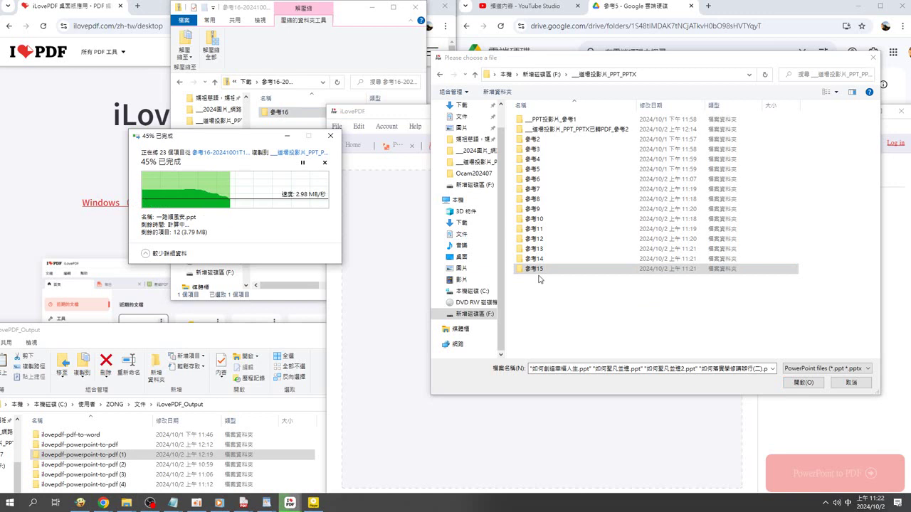
Copy the 參考17 folder from its zip into the slides folder and return to Downloads.
{"action": "left_click", "coordinate": [215, 83]}
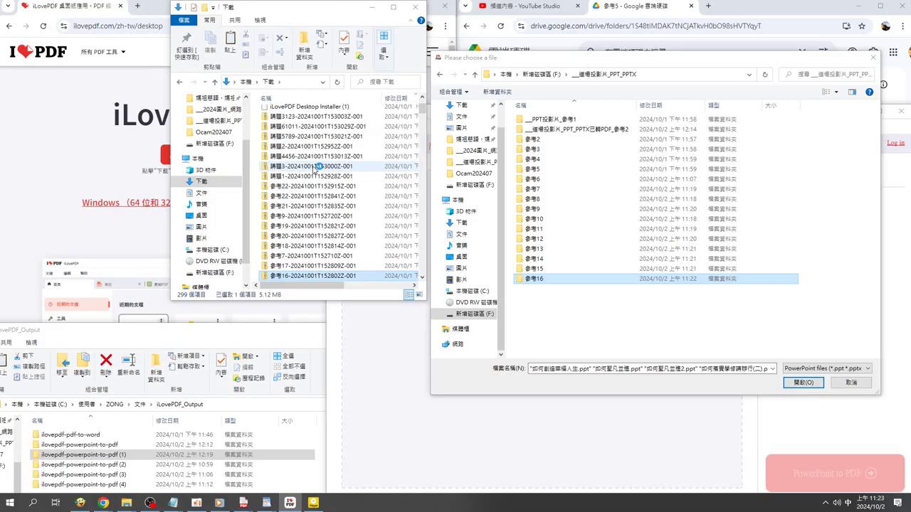
{"action": "double_click", "coordinate": [313, 266]}
{"action": "mouse_move", "coordinate": [278, 114]}
{"action": "left_mouse_down"}
{"action": "mouse_move", "coordinate": [568, 311]}
{"action": "mouse_move", "coordinate": [518, 291]}
{"action": "left_mouse_up"}
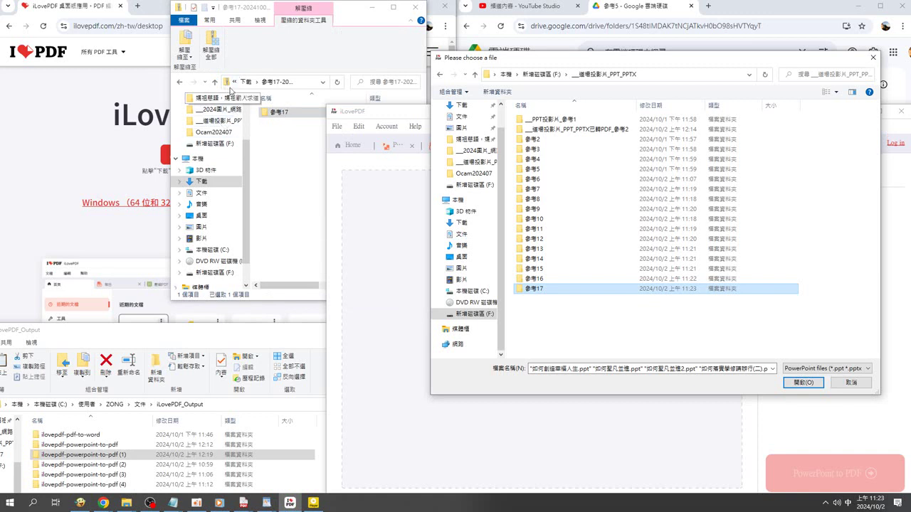
{"action": "left_click", "coordinate": [215, 83]}
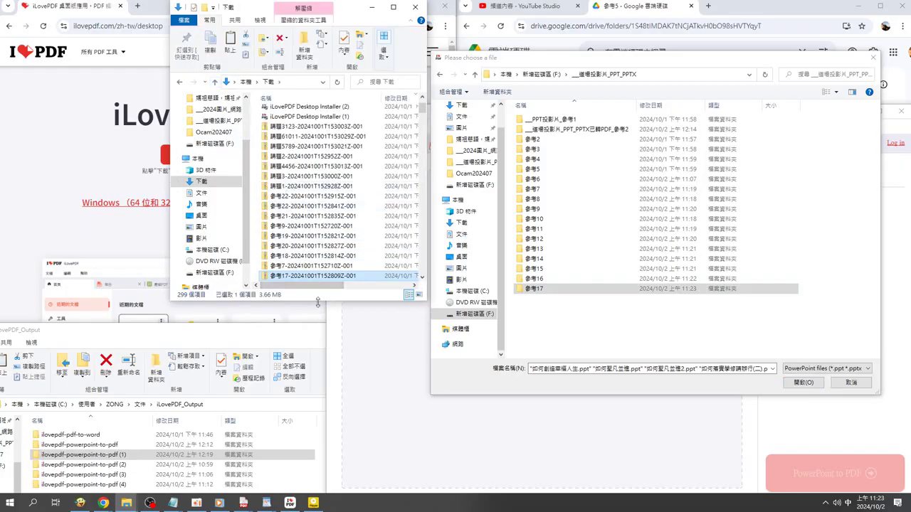
Copy the 參考18 folder into __進壇投影片_PPT_PPTX, then select the 參考19 zip in Downloads.
{"action": "double_click", "coordinate": [296, 254]}
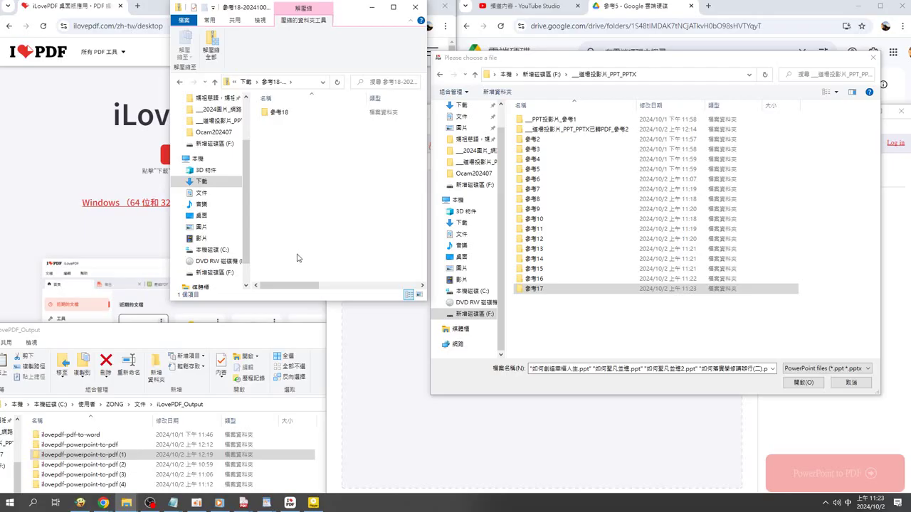
{"action": "left_click_drag", "start_coordinate": [277, 116], "coordinate": [554, 312]}
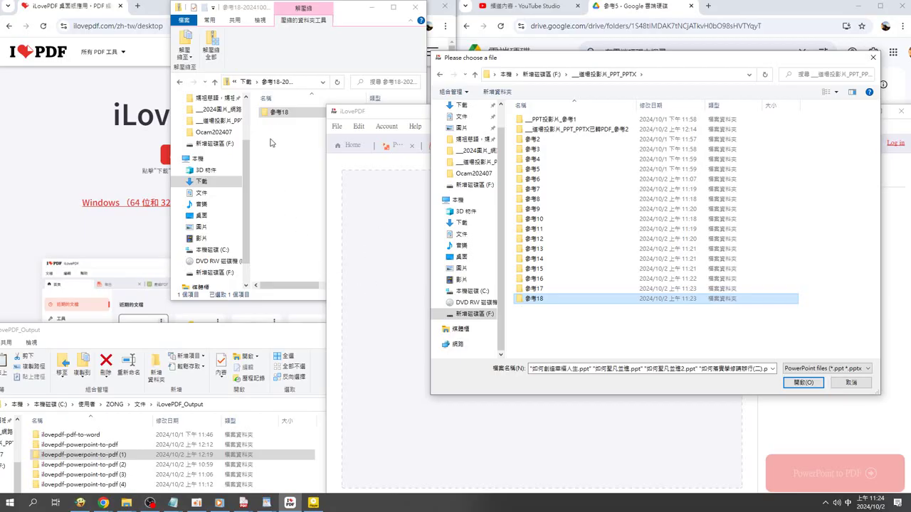
{"action": "left_click", "coordinate": [216, 84]}
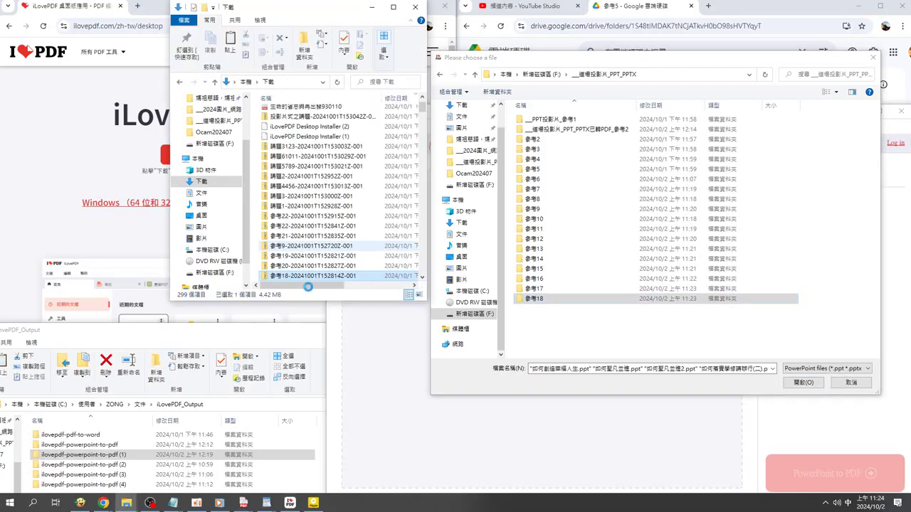
{"action": "left_click", "coordinate": [298, 258]}
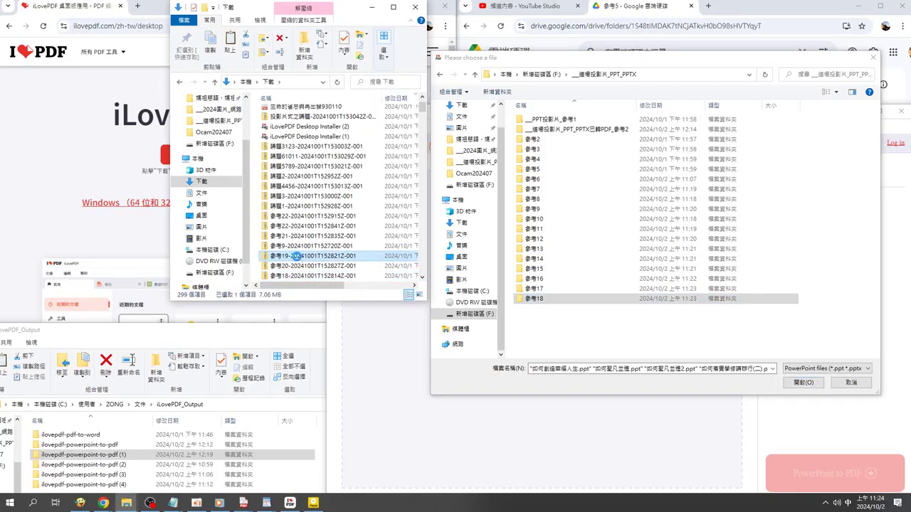
Copy the 參考19 folder from its zip into the drive F slides folder.
{"action": "double_click", "coordinate": [298, 257]}
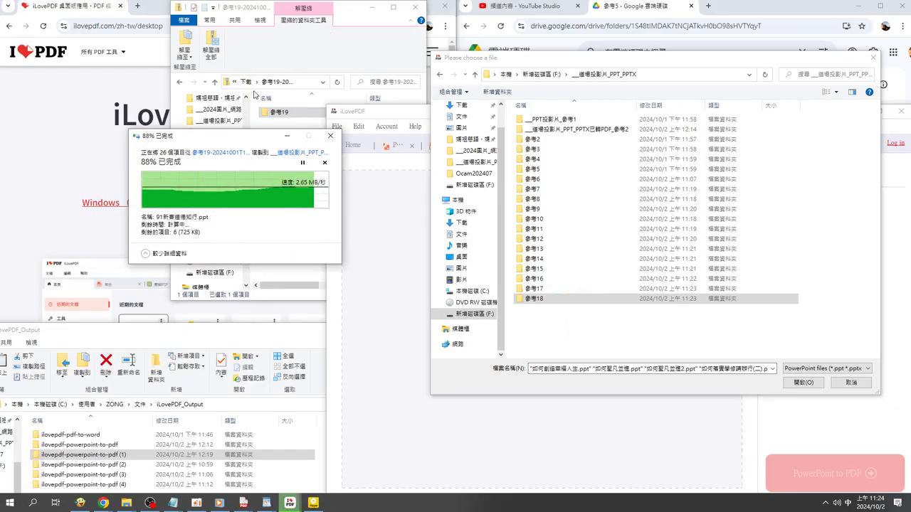
{"action": "left_click", "coordinate": [214, 82]}
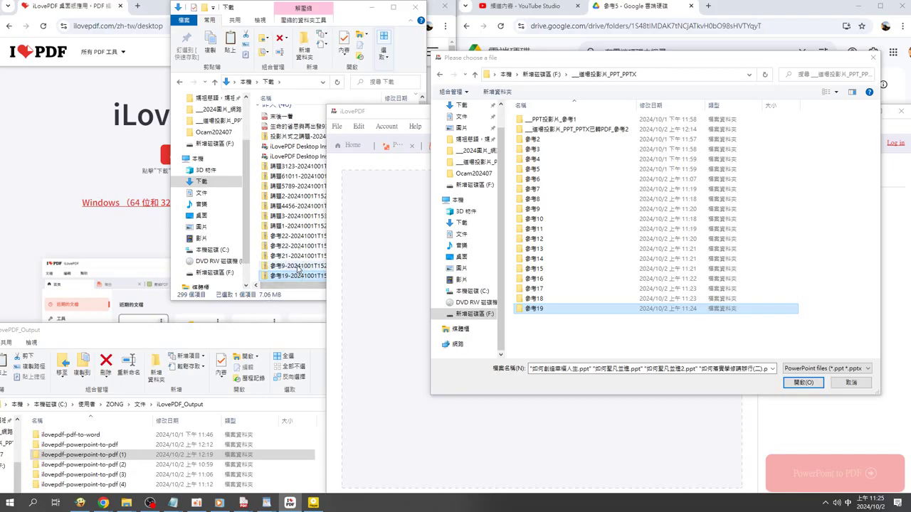
{"action": "scroll", "coordinate": [299, 269], "scroll_direction": "down", "scroll_amount": 3}
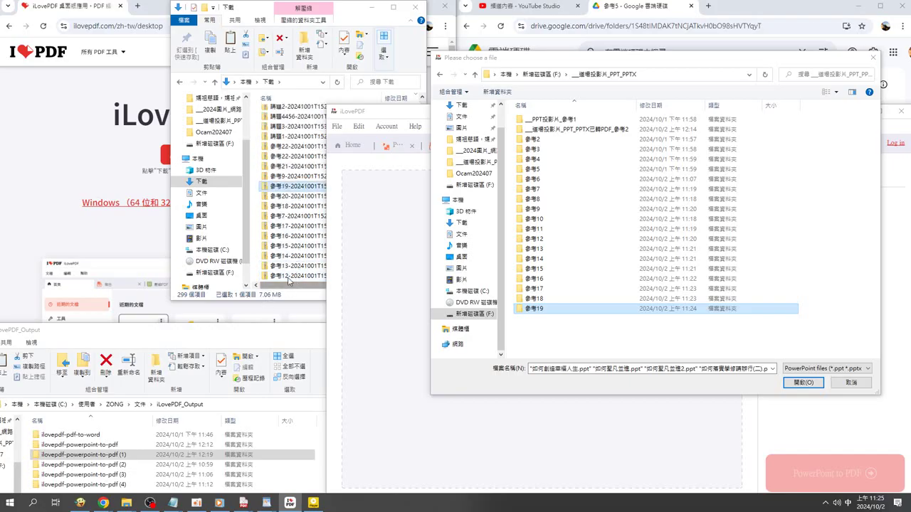
{"action": "left_click", "coordinate": [284, 189]}
Copy the 參考20 folder into the slides folder, then select the 參考21 zip in Downloads.
{"action": "left_click", "coordinate": [285, 197]}
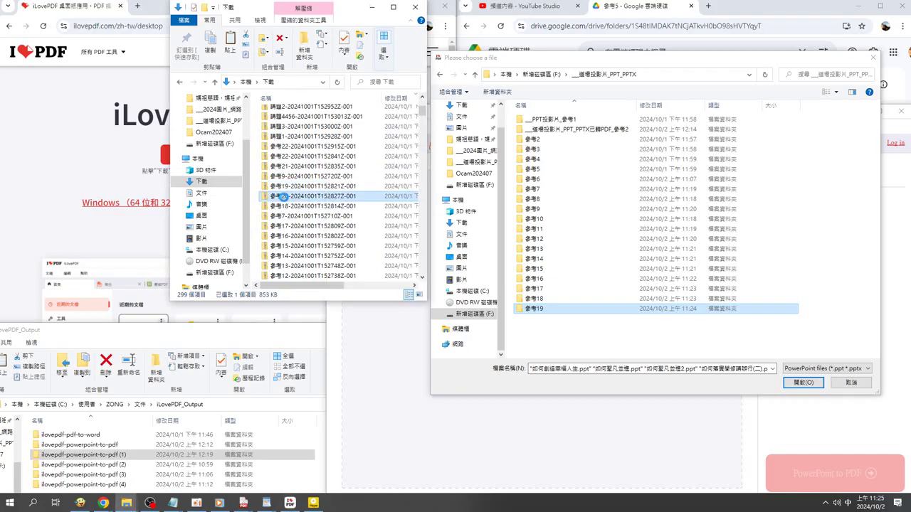
{"action": "double_click", "coordinate": [284, 196]}
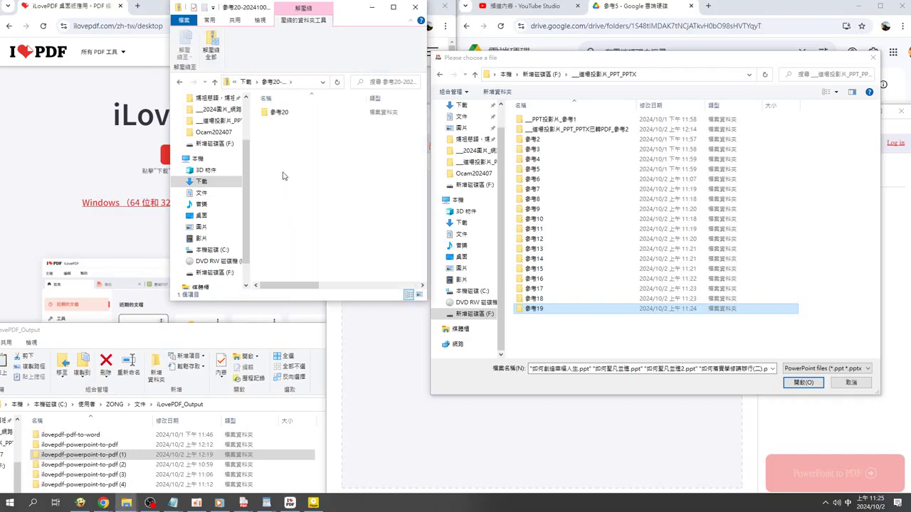
{"action": "left_click_drag", "start_coordinate": [277, 112], "coordinate": [559, 324]}
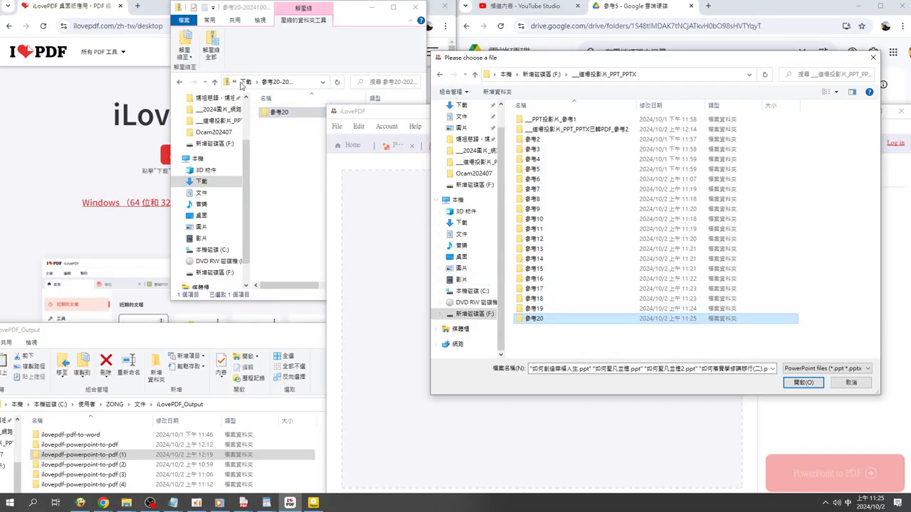
{"action": "left_click", "coordinate": [214, 82]}
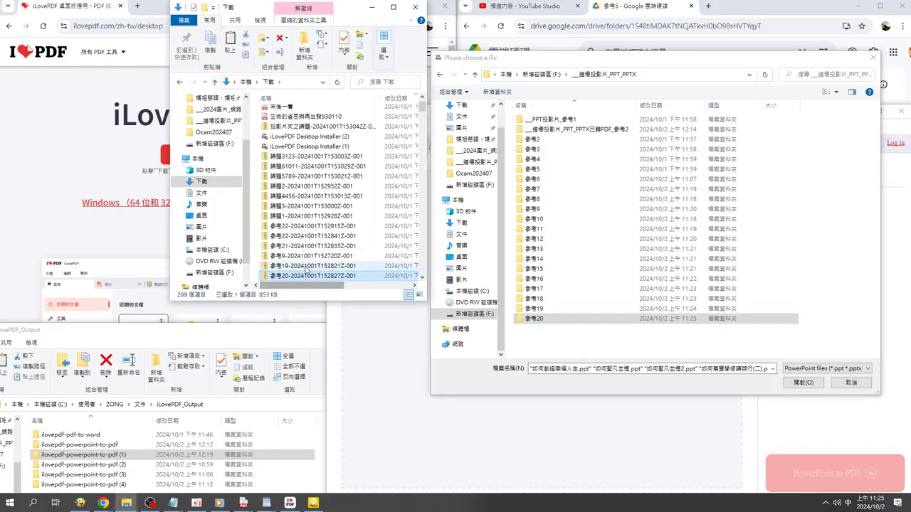
{"action": "left_click", "coordinate": [294, 246]}
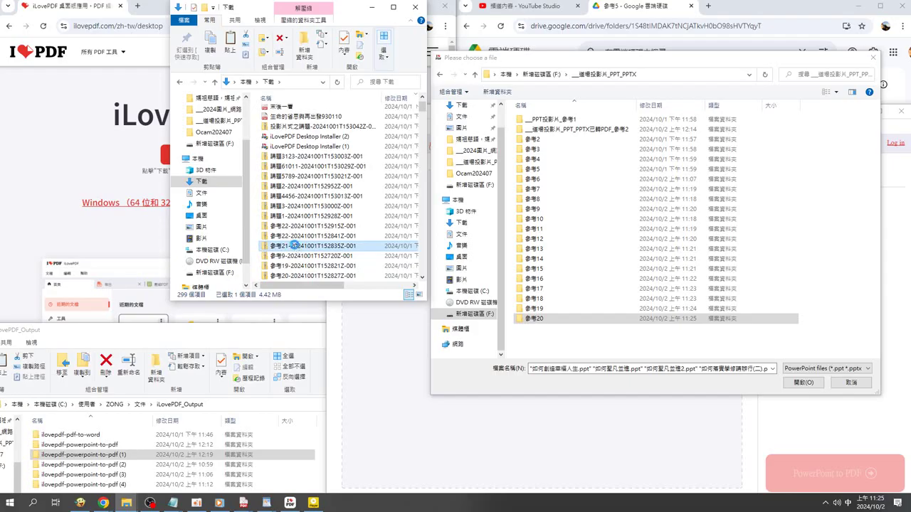
Copy the 參考21 folder from its zip into the drive F slides folder.
{"action": "double_click", "coordinate": [294, 245]}
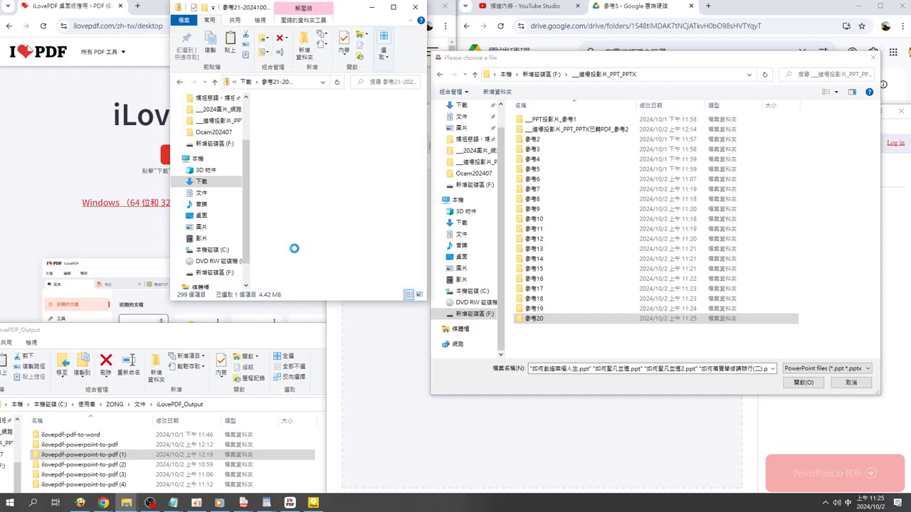
{"action": "left_click_drag", "start_coordinate": [278, 112], "coordinate": [590, 349]}
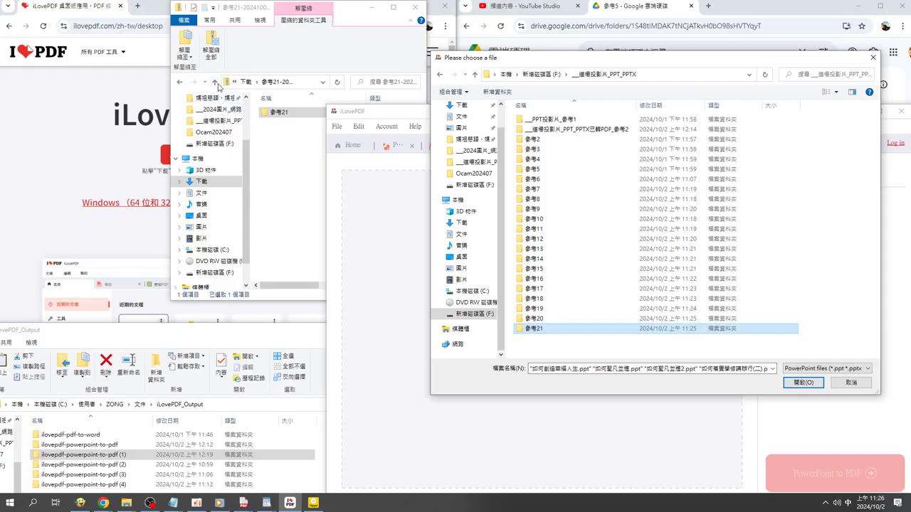
{"action": "left_click", "coordinate": [215, 82]}
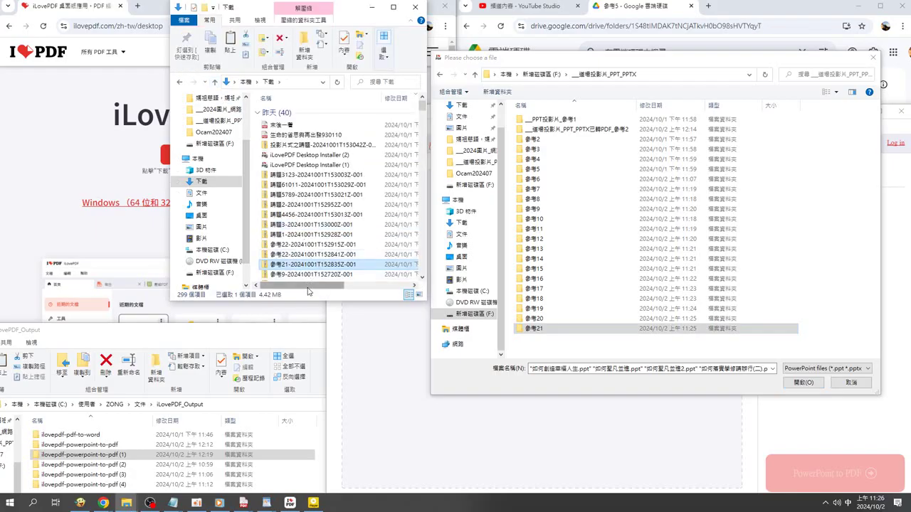
Copy the 參考22 folder from its zip into the slides folder and return to Downloads.
{"action": "left_click", "coordinate": [304, 254]}
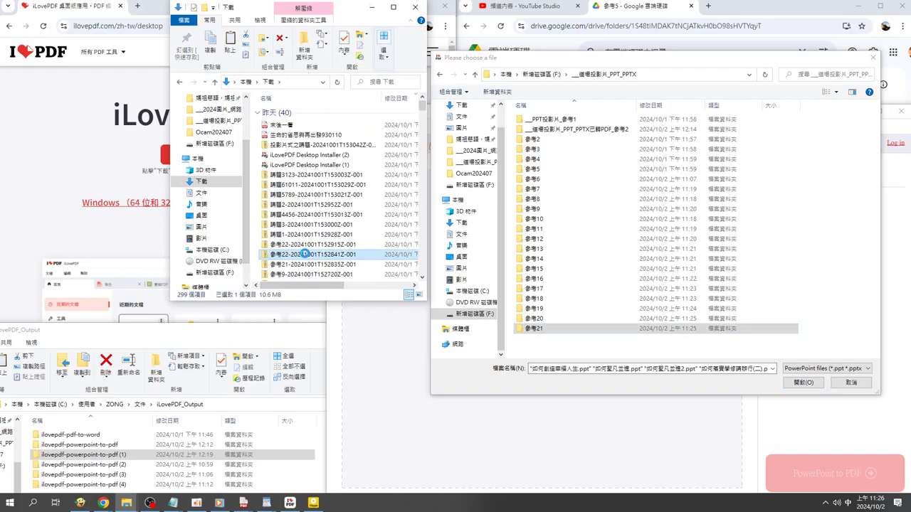
{"action": "double_click", "coordinate": [305, 254]}
{"action": "left_click", "coordinate": [537, 329]}
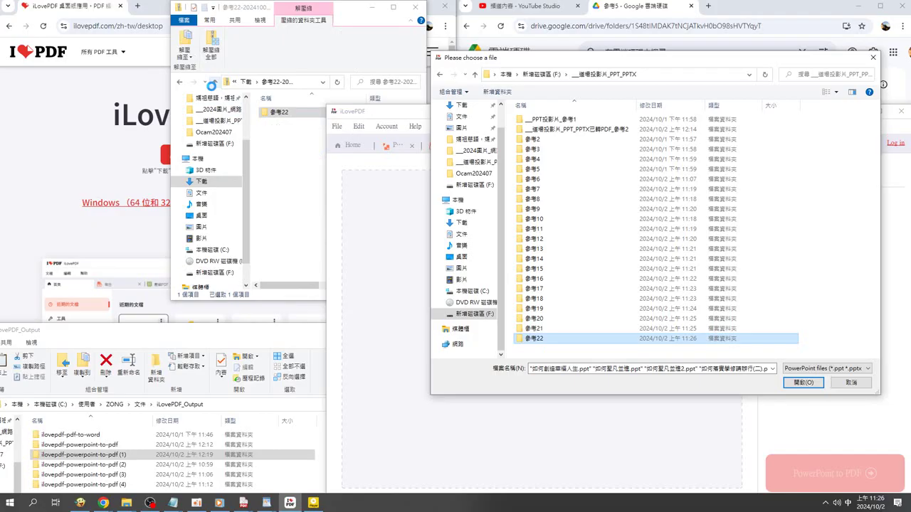
{"action": "left_click", "coordinate": [213, 83]}
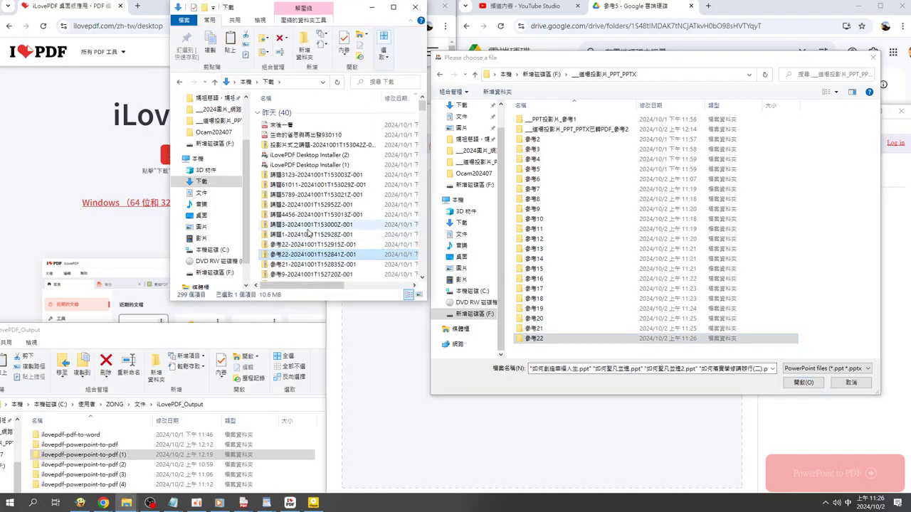
{"action": "scroll", "coordinate": [335, 234], "scroll_direction": "down", "scroll_amount": 3}
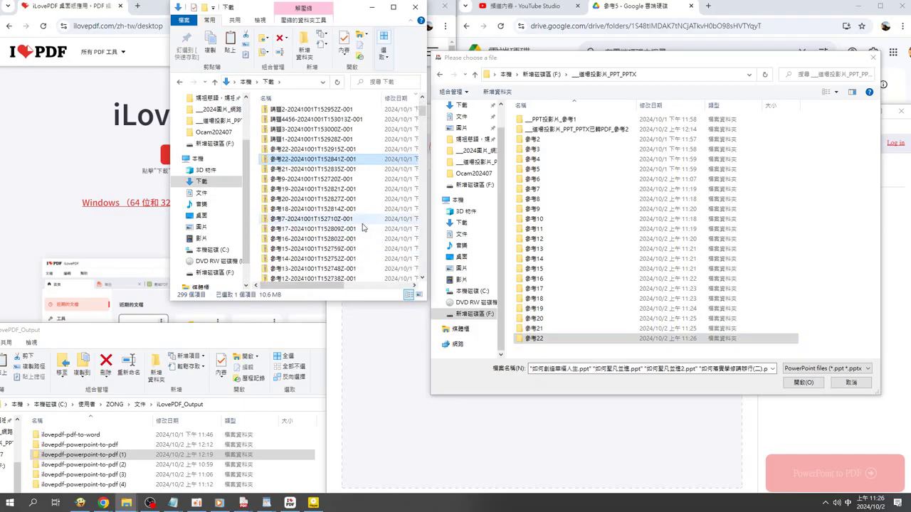
{"action": "scroll", "coordinate": [363, 229], "scroll_direction": "up", "scroll_amount": 3}
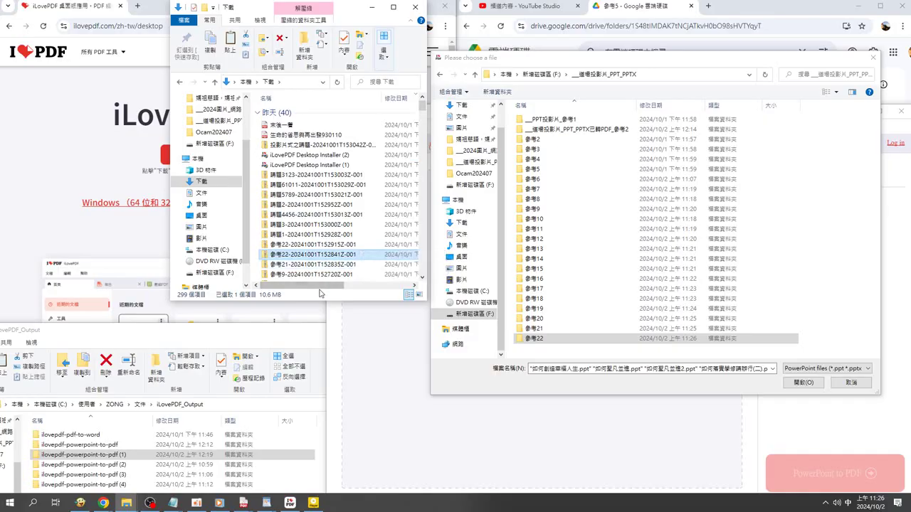
Copy the 講題1 folder from its zip into the lecture-slides folder and check the result.
{"action": "double_click", "coordinate": [301, 236]}
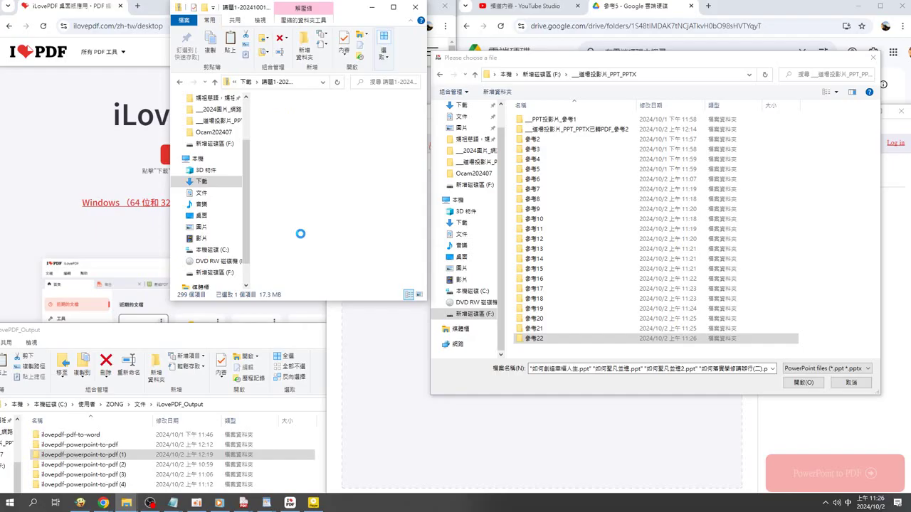
{"action": "left_click_drag", "start_coordinate": [278, 112], "coordinate": [539, 350]}
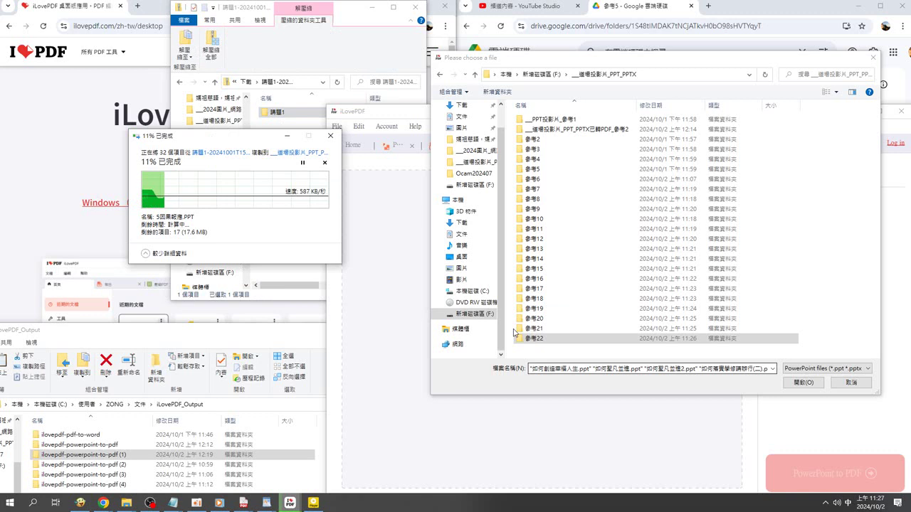
{"action": "left_click", "coordinate": [513, 332]}
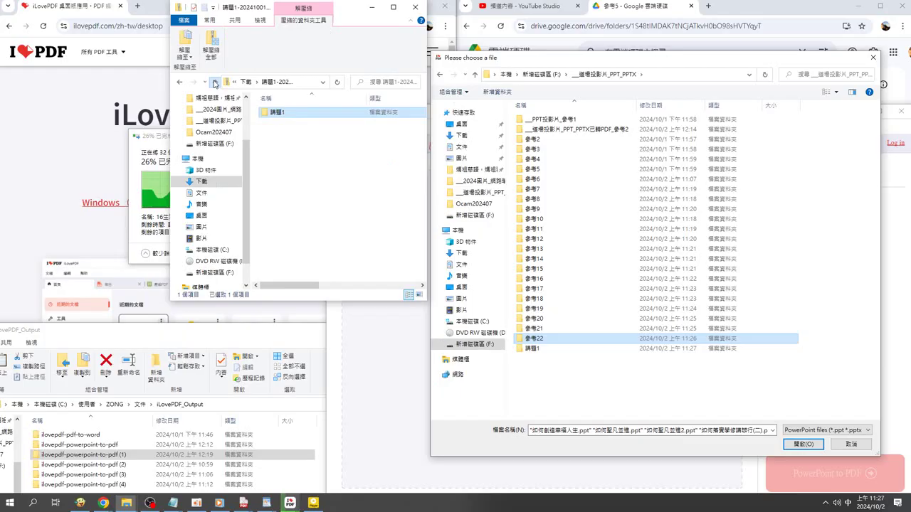
{"action": "left_click", "coordinate": [215, 83]}
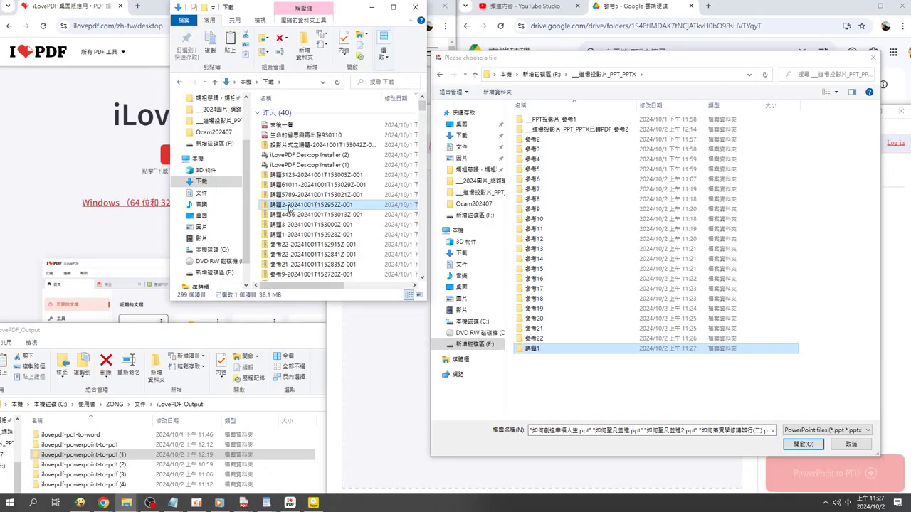
Copy the 講題2 folder from its zip into the lecture-slides folder.
{"action": "double_click", "coordinate": [289, 207]}
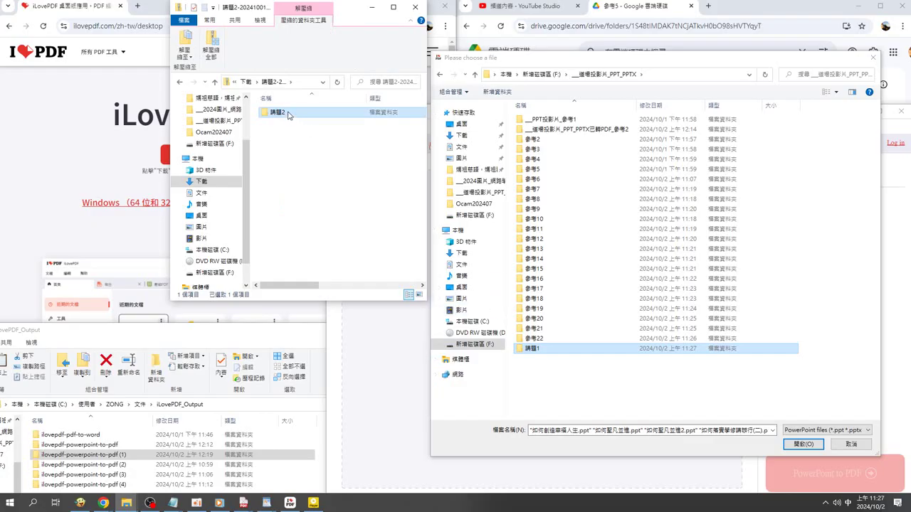
{"action": "left_click_drag", "start_coordinate": [288, 115], "coordinate": [587, 391]}
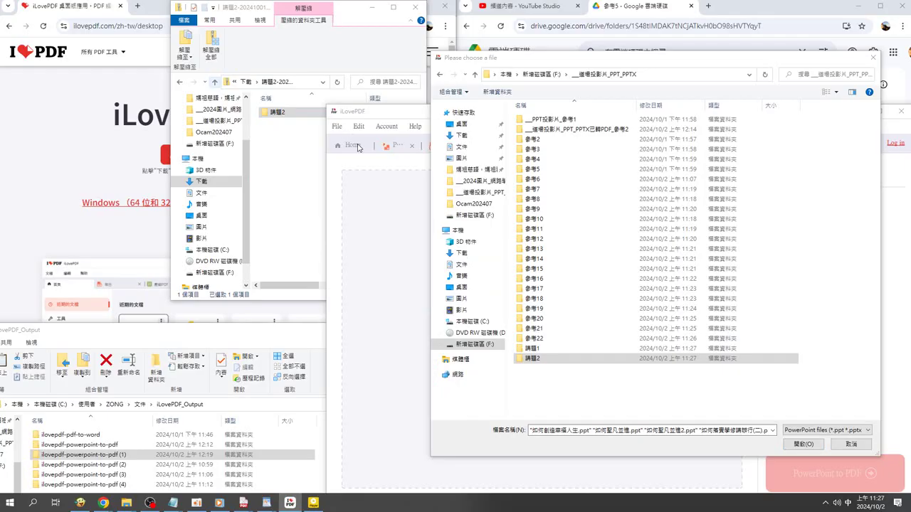
{"action": "left_click", "coordinate": [214, 81]}
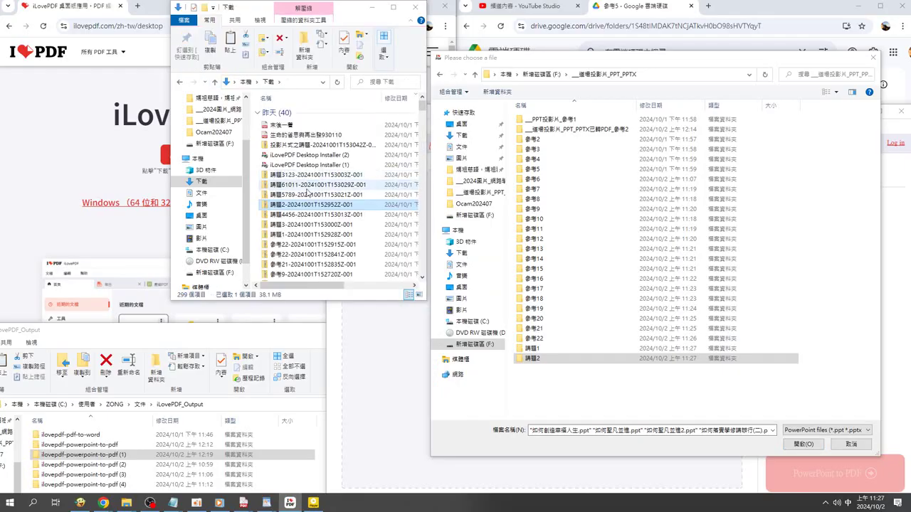
Copy the 講題3 folder from its zip into the lecture-slides folder.
{"action": "left_click", "coordinate": [291, 226]}
{"action": "double_click", "coordinate": [291, 227]}
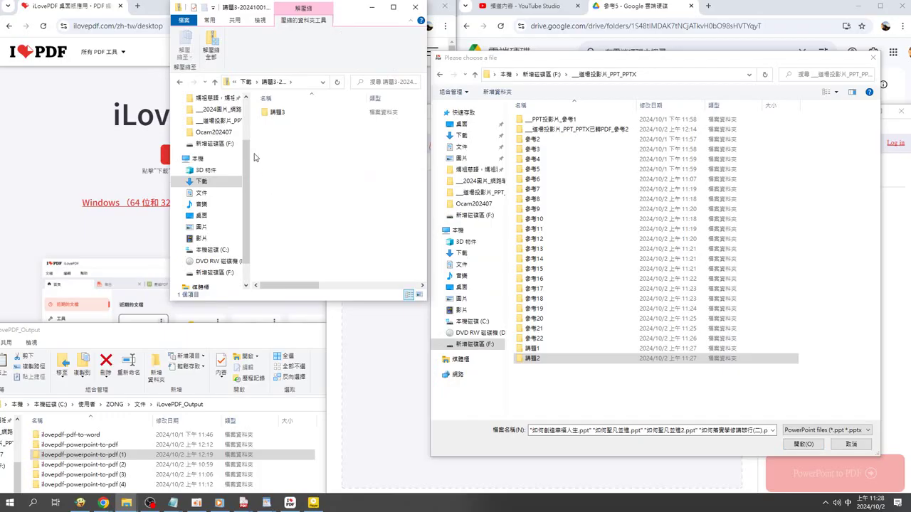
{"action": "left_click", "coordinate": [278, 114]}
{"action": "left_click_drag", "start_coordinate": [278, 116], "coordinate": [579, 391]}
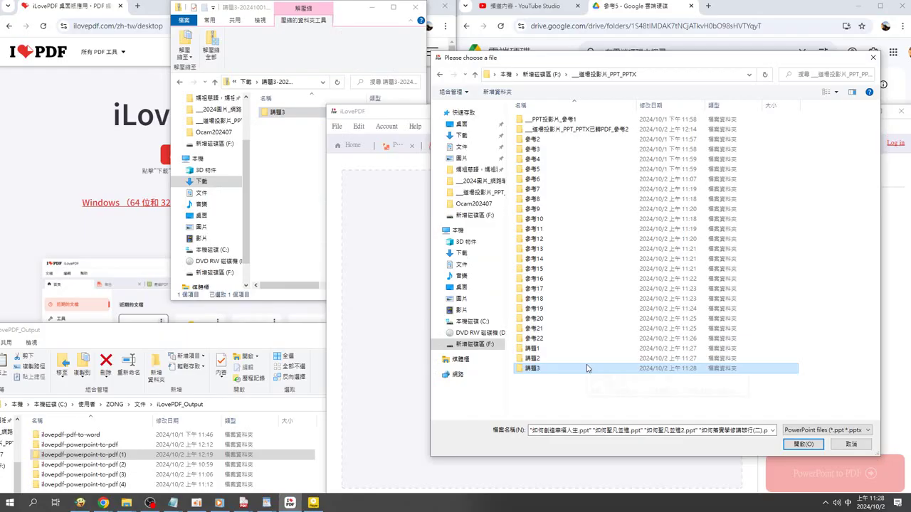
{"action": "left_click", "coordinate": [215, 82]}
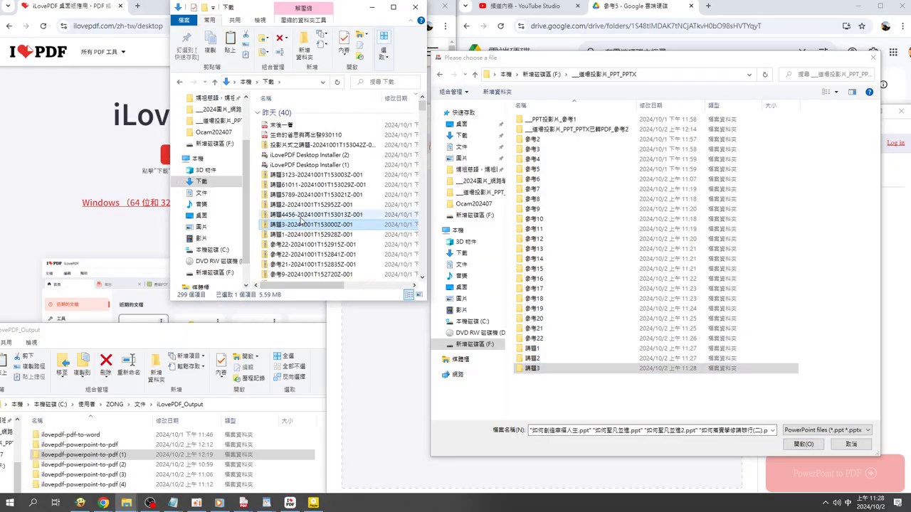
Copy the 講題4456 folder from its zip into the lecture-slides folder.
{"action": "double_click", "coordinate": [298, 215]}
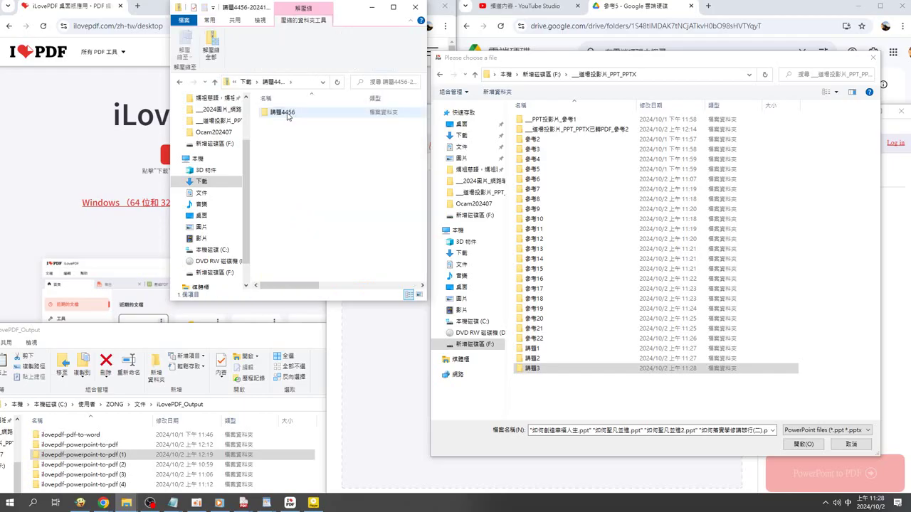
{"action": "mouse_move", "coordinate": [284, 111]}
{"action": "left_mouse_down"}
{"action": "mouse_move", "coordinate": [573, 402]}
{"action": "mouse_move", "coordinate": [558, 393]}
{"action": "left_mouse_up"}
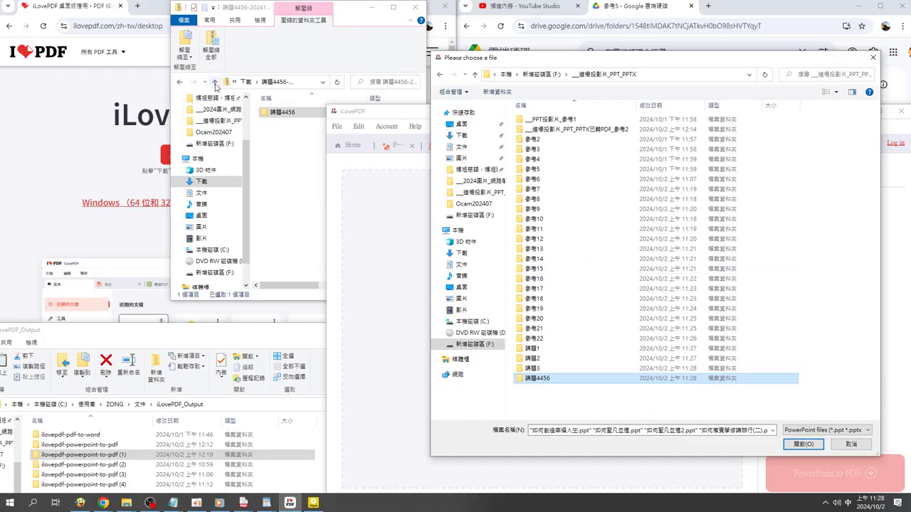
{"action": "left_click", "coordinate": [216, 84]}
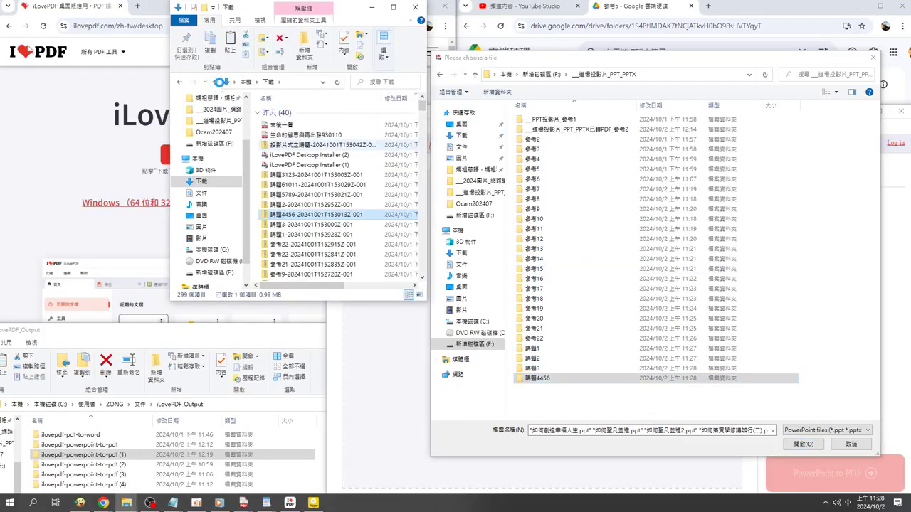
Copy the 講題5789 folder from its zip into the lecture-slides folder.
{"action": "left_click", "coordinate": [296, 194]}
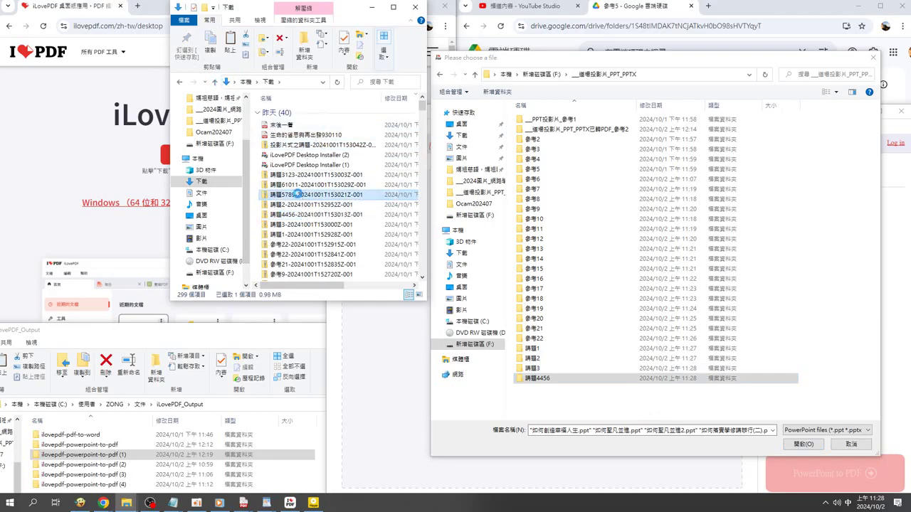
{"action": "double_click", "coordinate": [296, 195]}
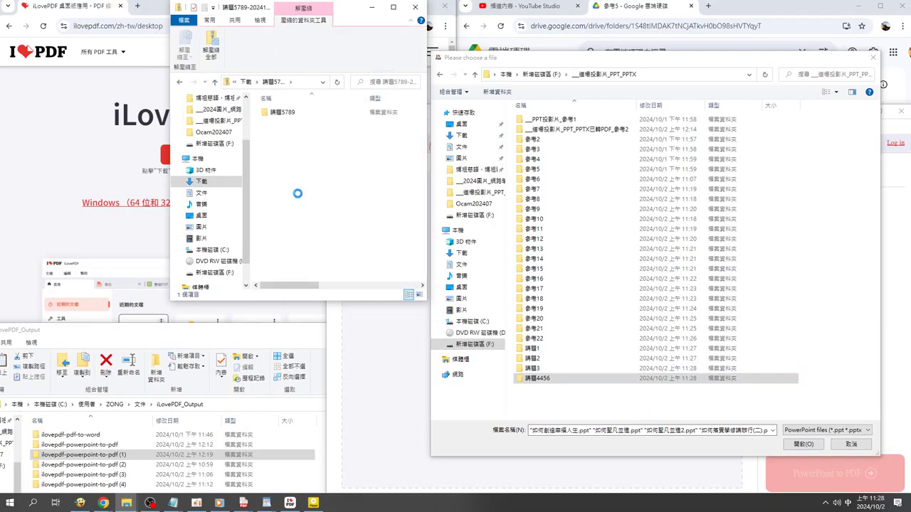
{"action": "left_click", "coordinate": [275, 114]}
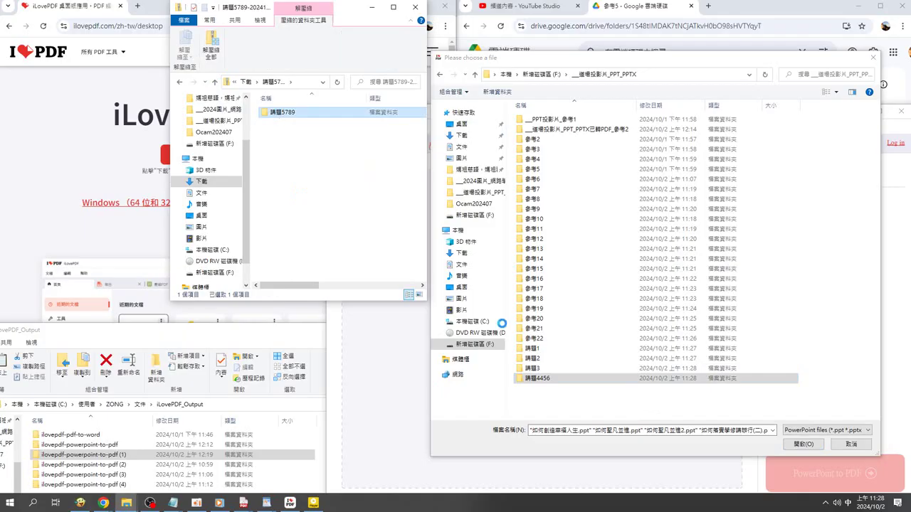
{"action": "left_click", "coordinate": [567, 410]}
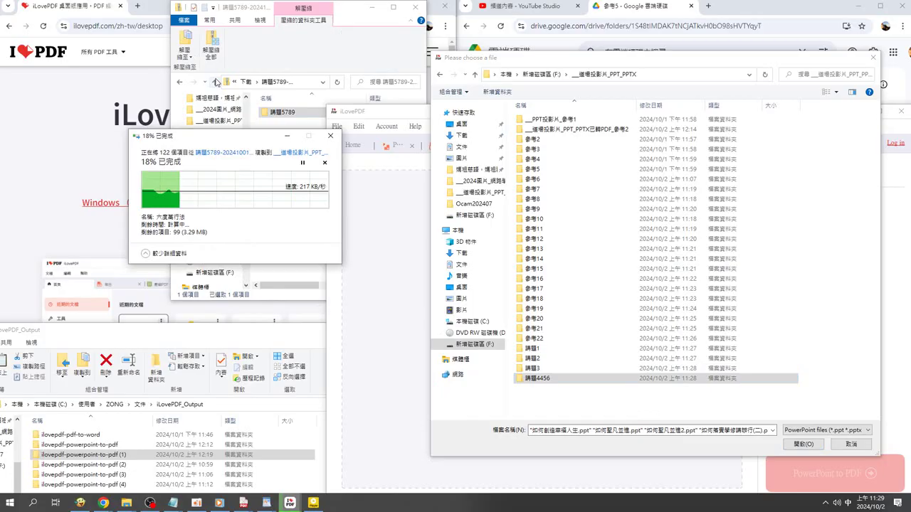
{"action": "left_click", "coordinate": [217, 83]}
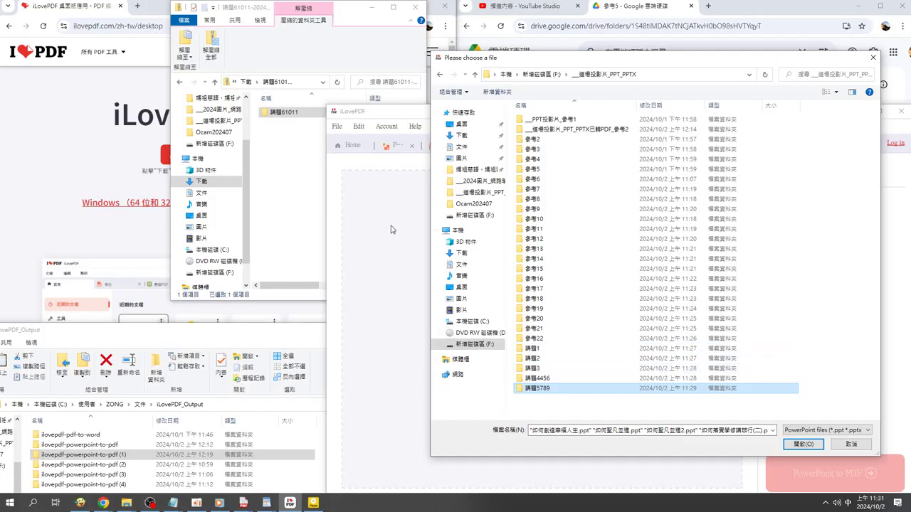
Copy the 講題61011 folder from its zip in Downloads into the drive F lecture-slides folder.
{"action": "left_click", "coordinate": [215, 83]}
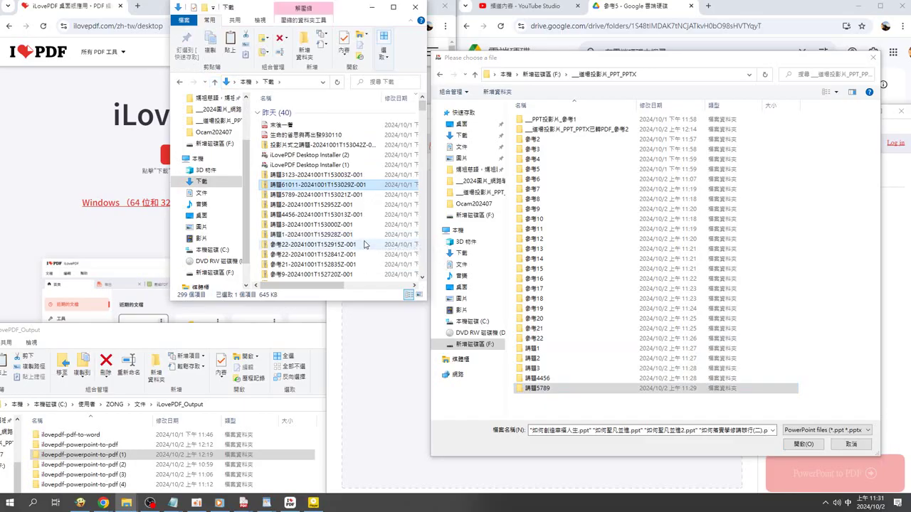
{"action": "double_click", "coordinate": [290, 185]}
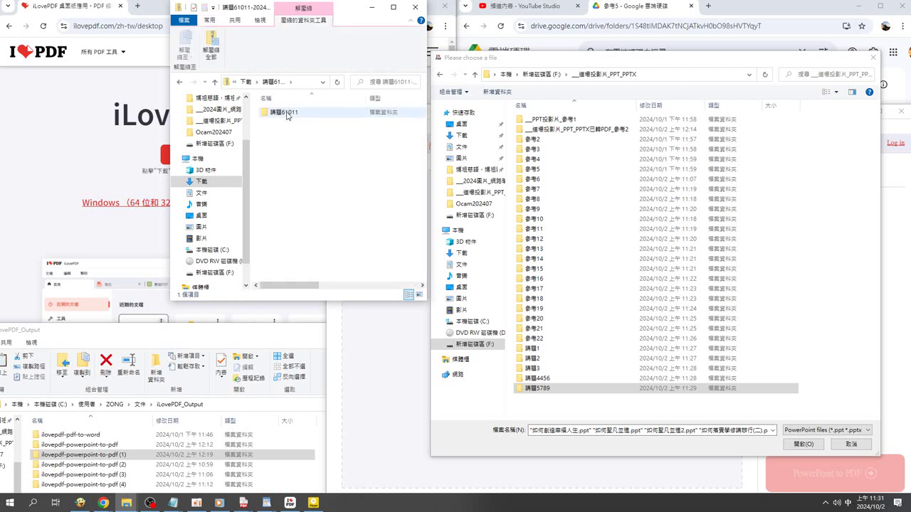
{"action": "left_click_drag", "start_coordinate": [285, 112], "coordinate": [550, 405]}
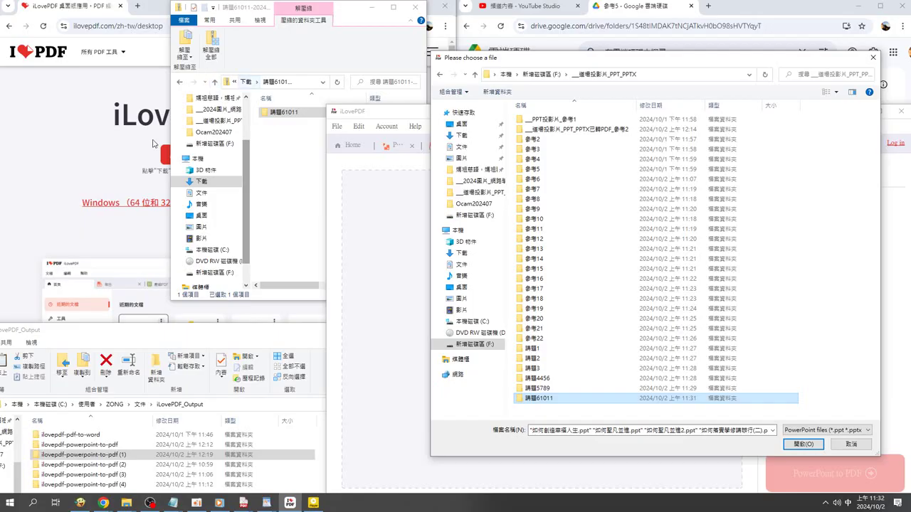
Copy the 講題3123 folder out of its zip into the drive F lecture-slides folder.
{"action": "left_click", "coordinate": [215, 84]}
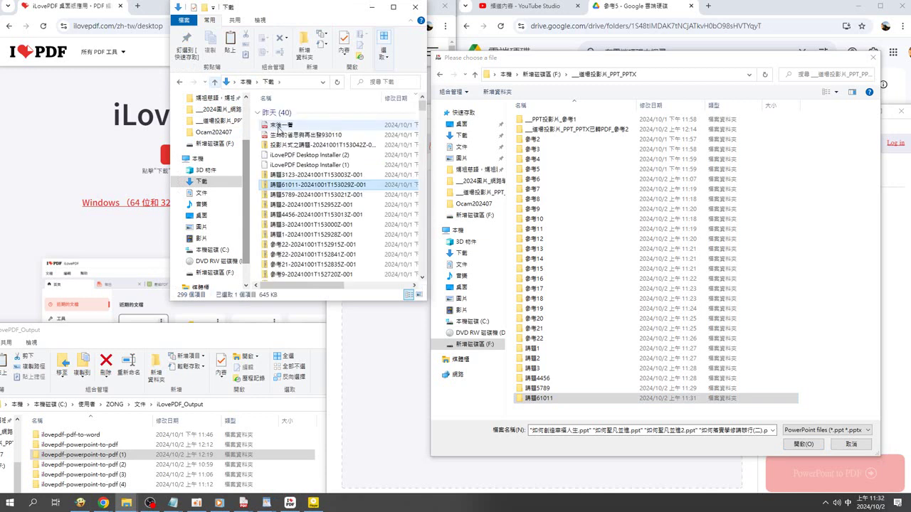
{"action": "left_click", "coordinate": [329, 175]}
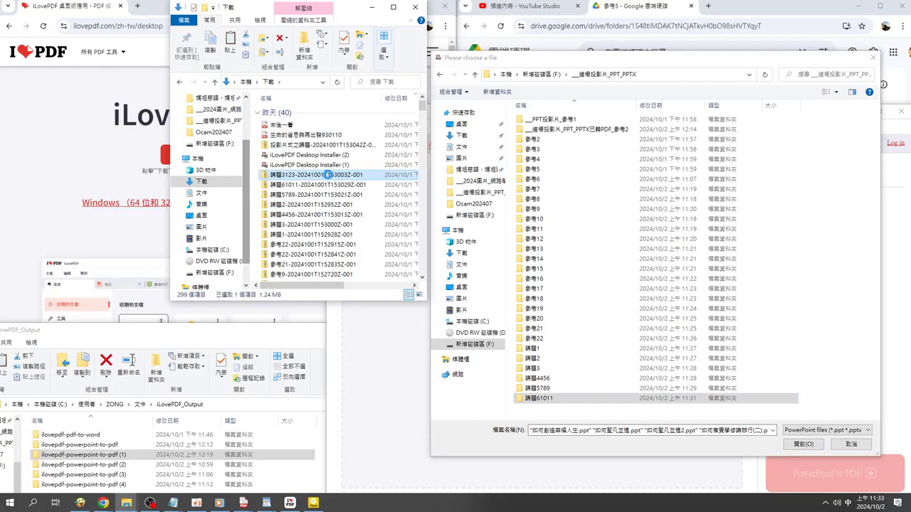
{"action": "double_click", "coordinate": [329, 175]}
{"action": "mouse_move", "coordinate": [282, 112]}
{"action": "left_mouse_down"}
{"action": "mouse_move", "coordinate": [571, 421]}
{"action": "mouse_move", "coordinate": [571, 414]}
{"action": "left_mouse_up"}
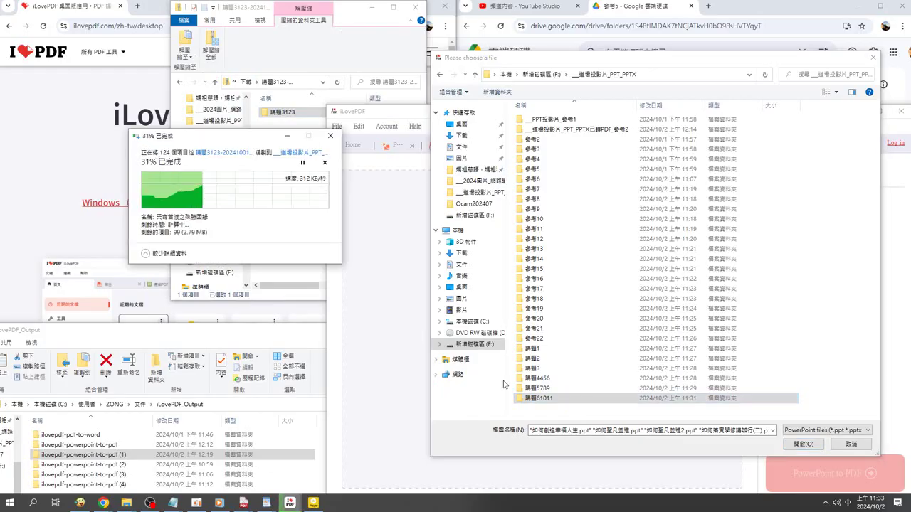
Check the copy progress, then return to Downloads and select the 投影片式之講題 zip.
{"action": "left_click", "coordinate": [535, 399]}
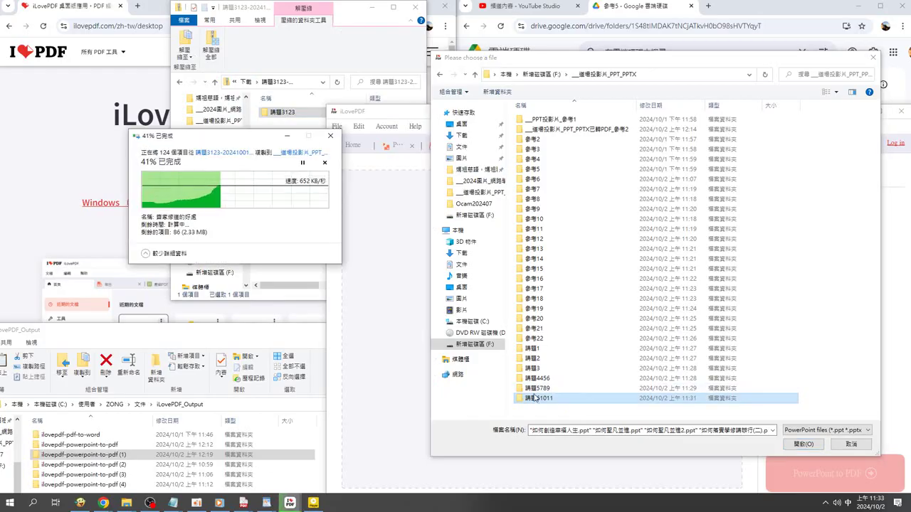
{"action": "left_click", "coordinate": [240, 178]}
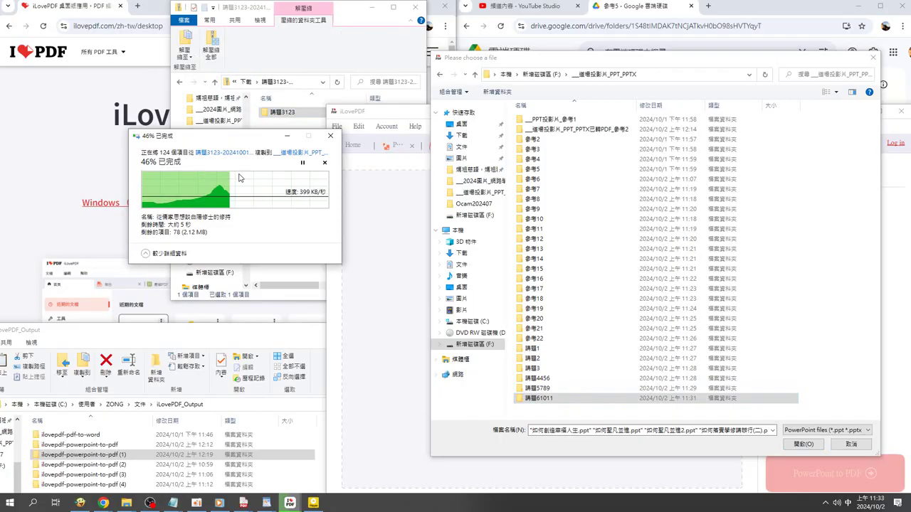
{"action": "left_click", "coordinate": [246, 82]}
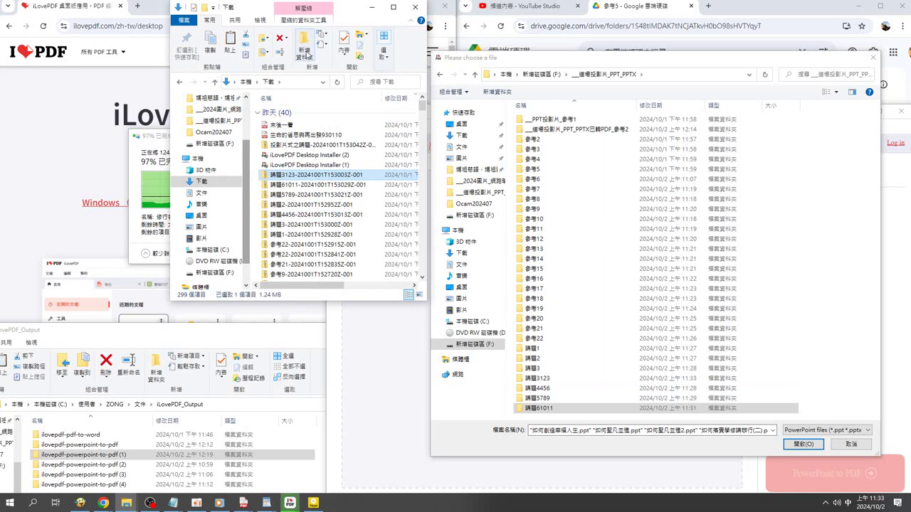
{"action": "left_click", "coordinate": [300, 145]}
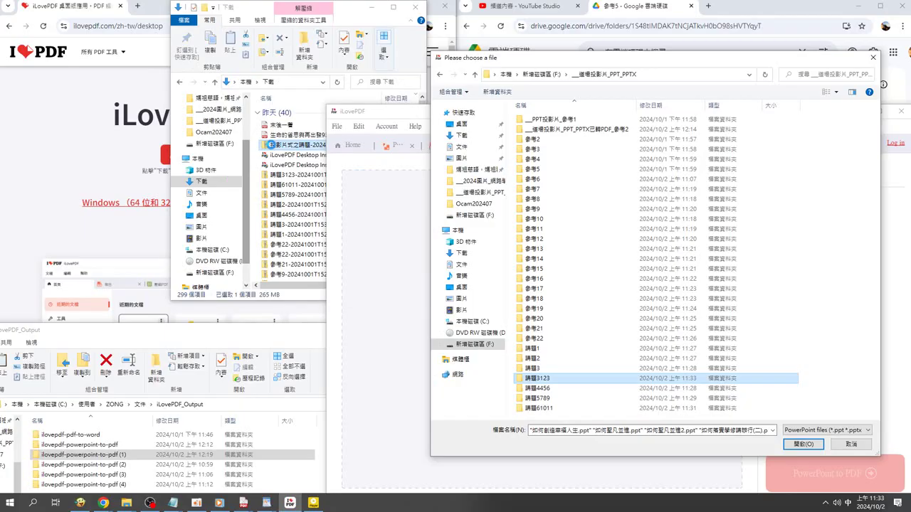
Try opening the 投影片式之講題 zip archive and dismiss the invalid-zip error.
{"action": "double_click", "coordinate": [270, 144]}
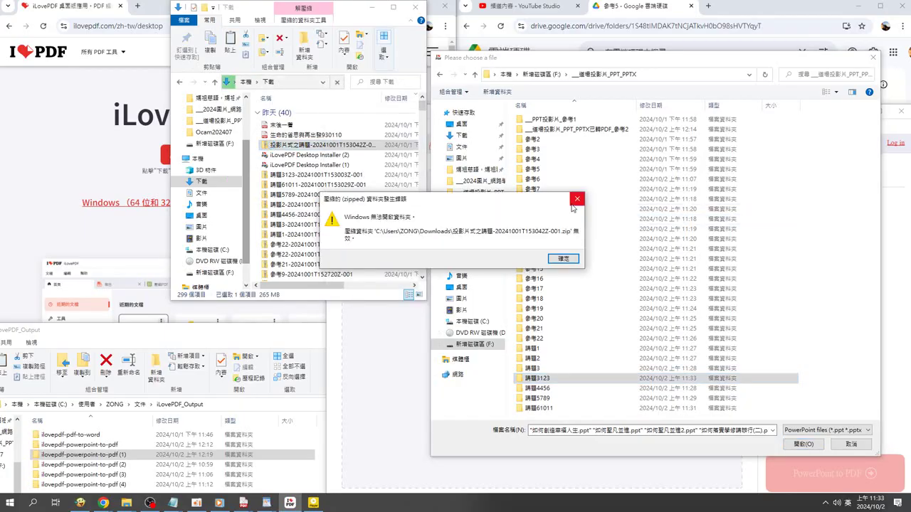
{"action": "left_click", "coordinate": [576, 200]}
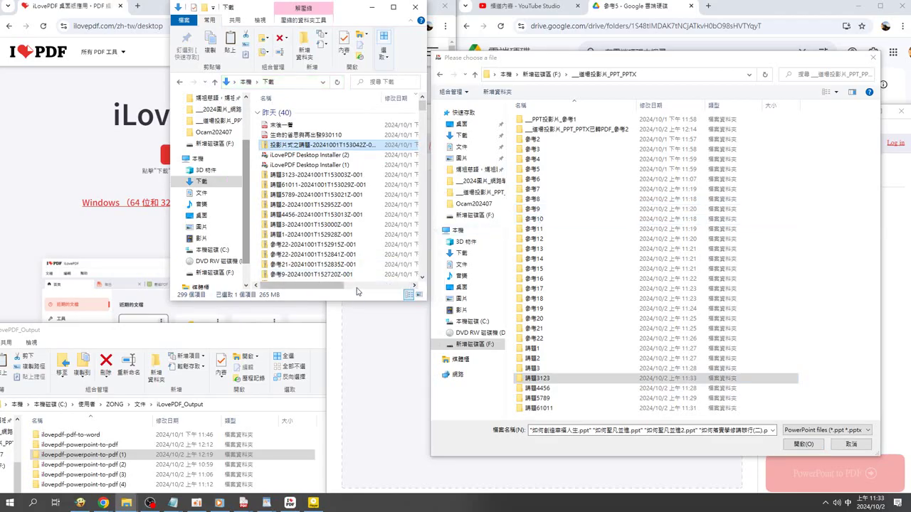
{"action": "scroll", "coordinate": [357, 292], "scroll_direction": "down", "scroll_amount": 1}
{"action": "scroll", "coordinate": [357, 288], "scroll_direction": "down", "scroll_amount": 1}
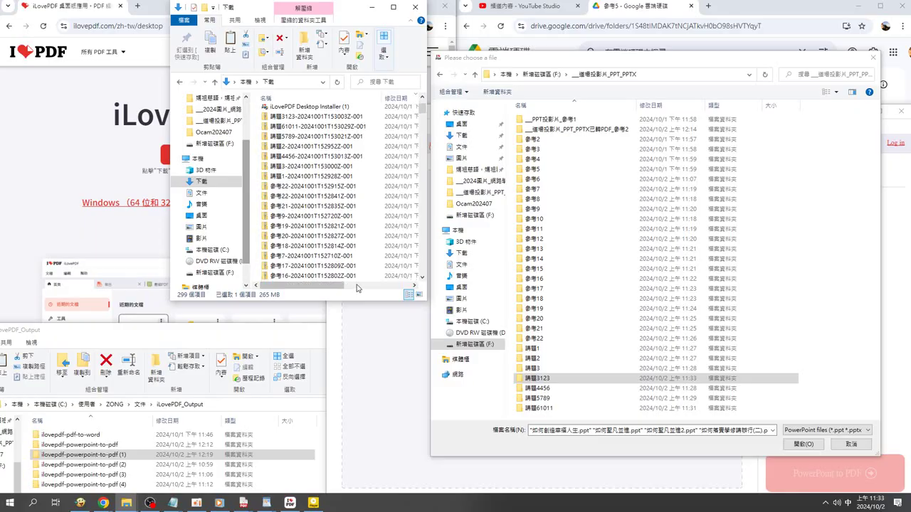
Load all 25 PPT files from the 參考6 folder on drive F into the converter.
{"action": "left_click", "coordinate": [453, 441]}
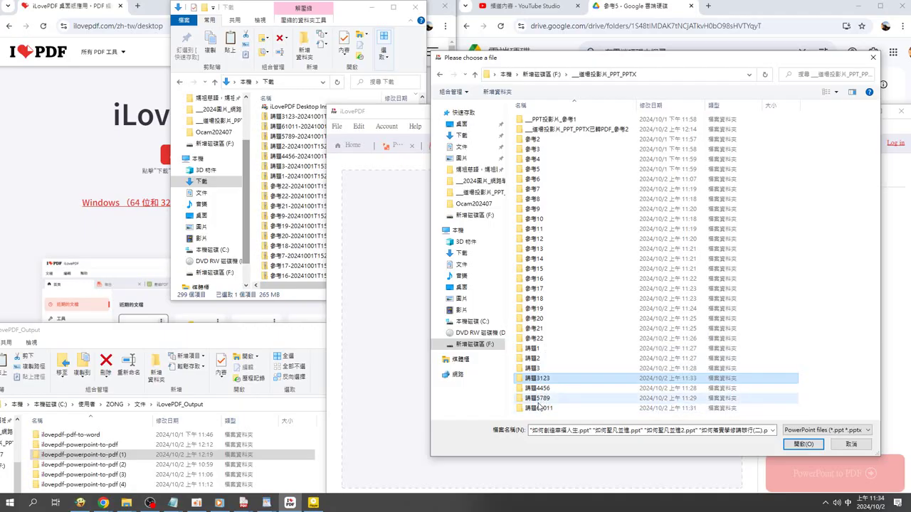
{"action": "double_click", "coordinate": [537, 180]}
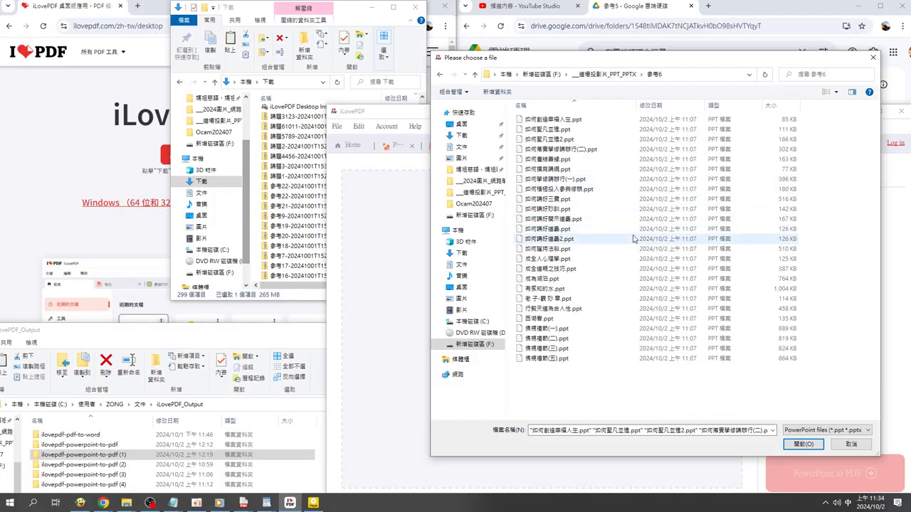
{"action": "key", "text": "ctrl+a"}
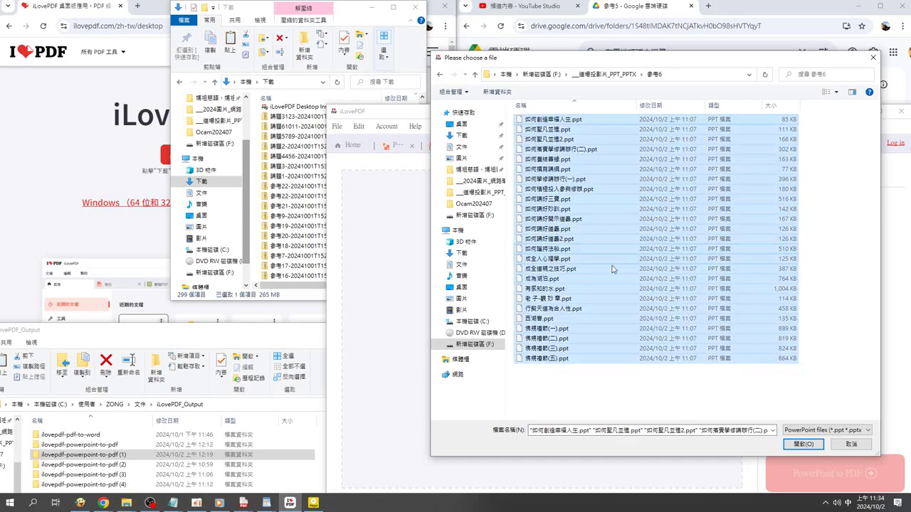
{"action": "left_click", "coordinate": [797, 445]}
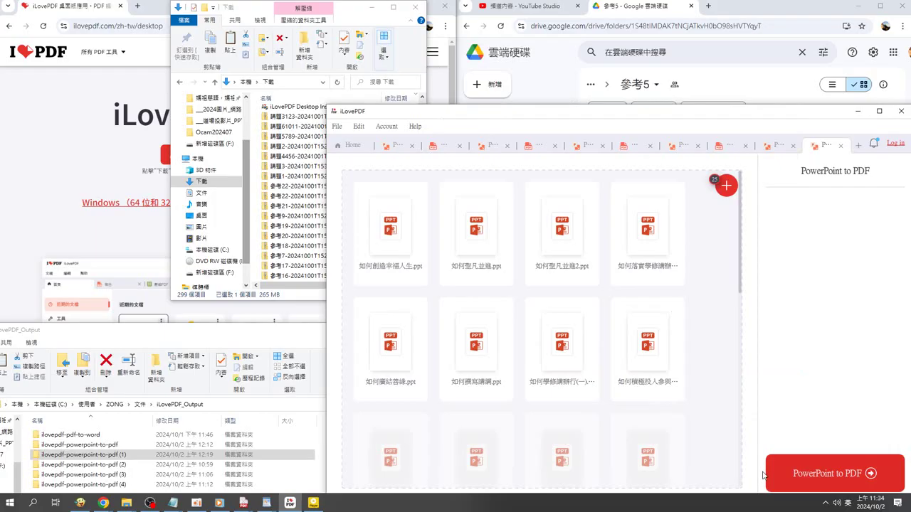
Convert the 參考6 presentations to PDF and open the finished 如何创造人生.pdf.
{"action": "left_click", "coordinate": [769, 473]}
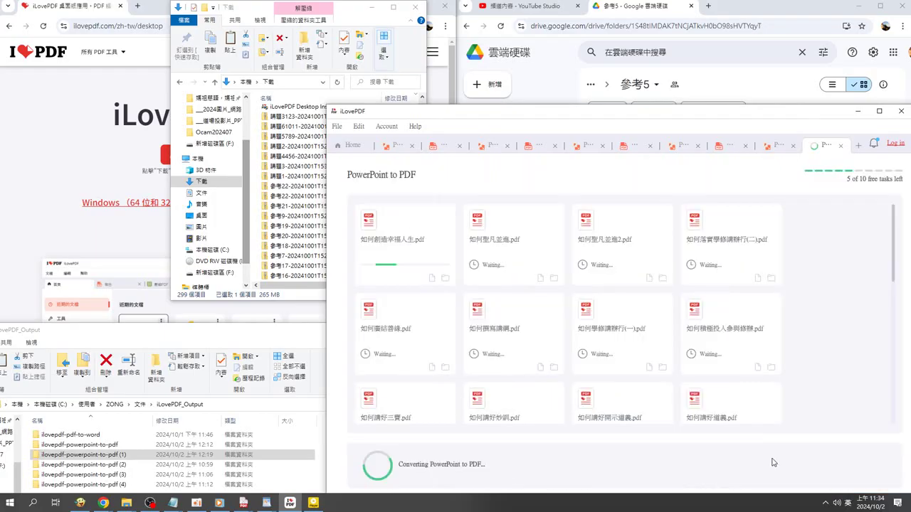
{"action": "scroll", "coordinate": [472, 274], "scroll_direction": "down", "scroll_amount": 2}
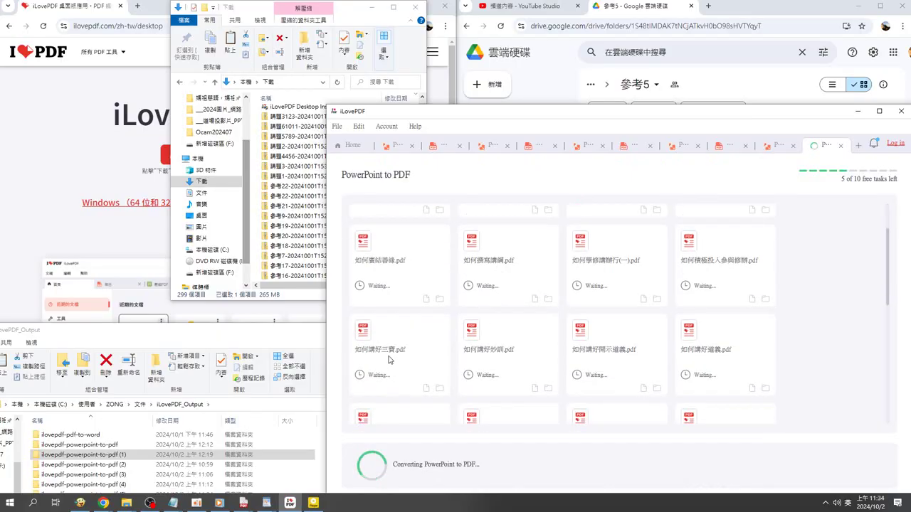
{"action": "scroll", "coordinate": [498, 370], "scroll_direction": "down", "scroll_amount": 5}
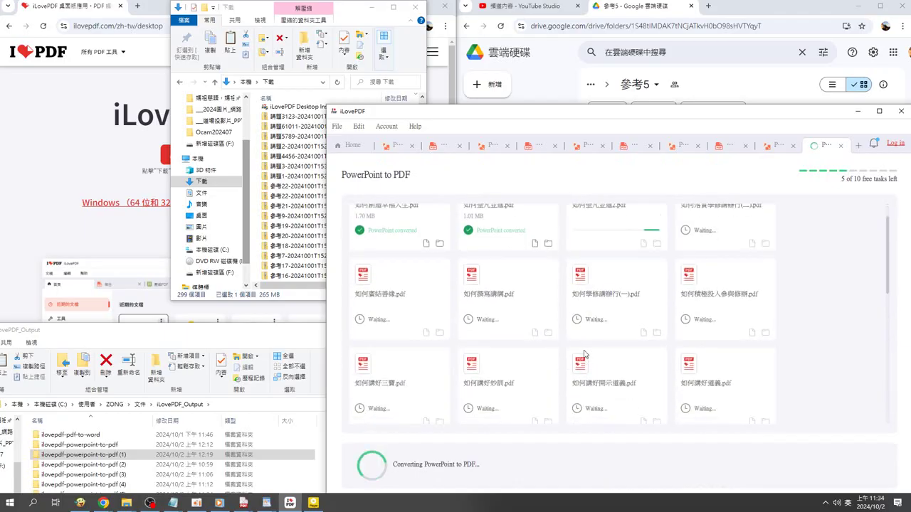
{"action": "left_click", "coordinate": [426, 278]}
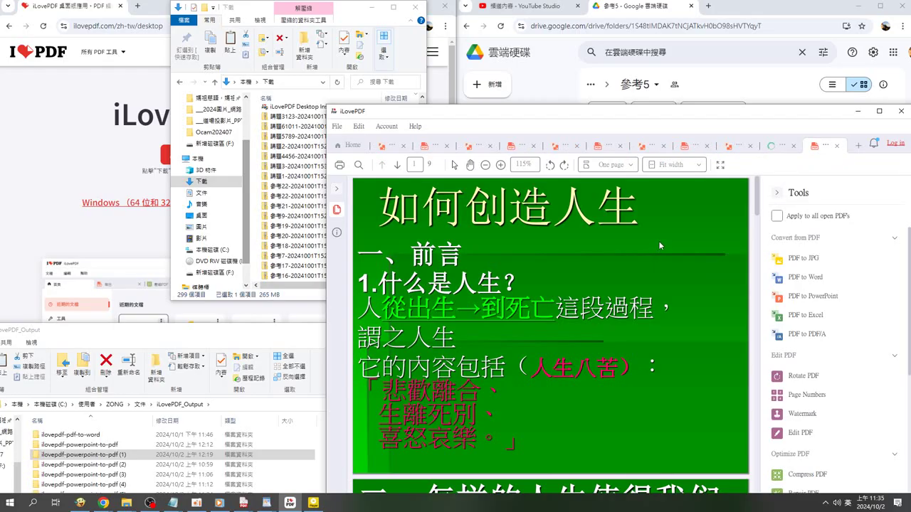
Page through 如何创造人生.pdf from the title slide to page 8, 三、如何创造幸福人生？.
{"action": "scroll", "coordinate": [659, 240], "scroll_direction": "down", "scroll_amount": 2}
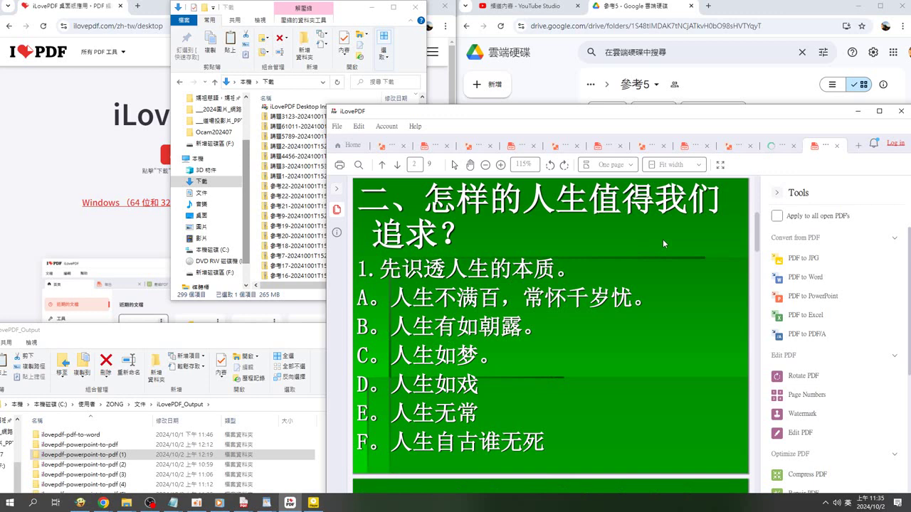
{"action": "scroll", "coordinate": [663, 244], "scroll_direction": "down", "scroll_amount": 2}
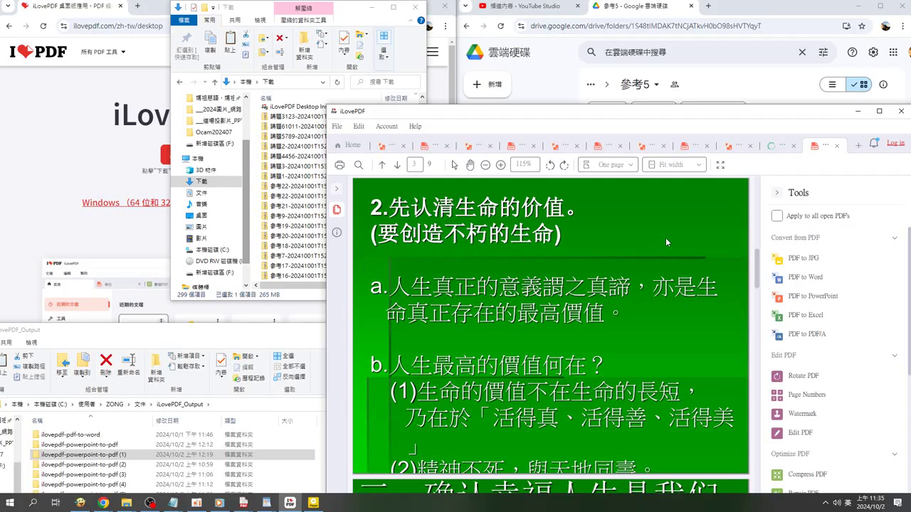
{"action": "scroll", "coordinate": [666, 242], "scroll_direction": "down", "scroll_amount": 2}
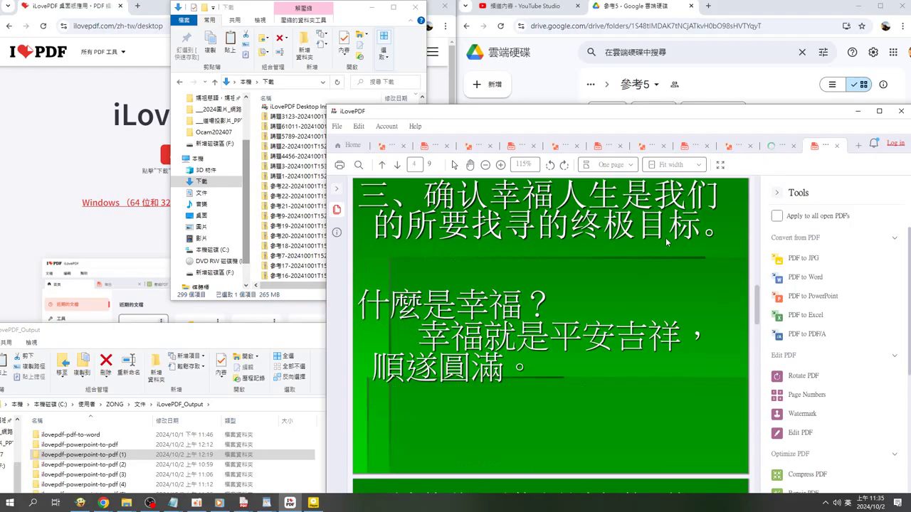
{"action": "scroll", "coordinate": [666, 240], "scroll_direction": "down", "scroll_amount": 2}
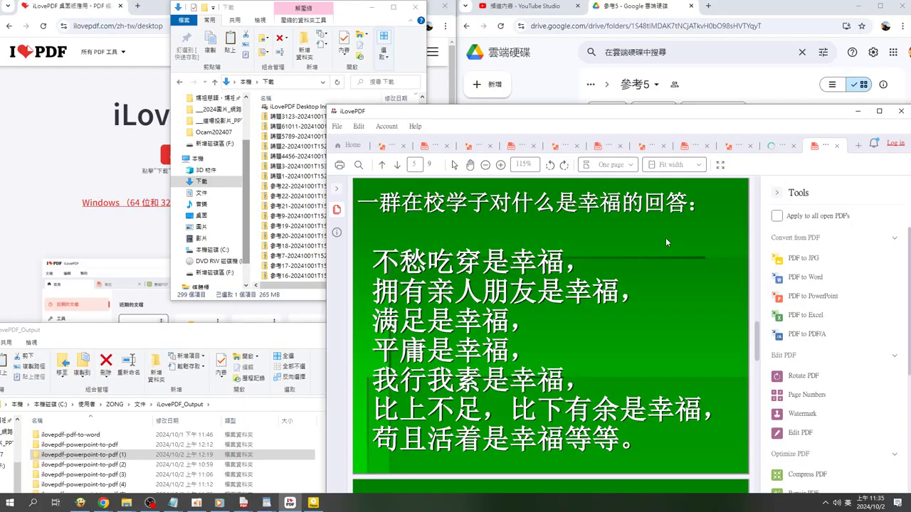
{"action": "scroll", "coordinate": [667, 242], "scroll_direction": "down", "scroll_amount": 1}
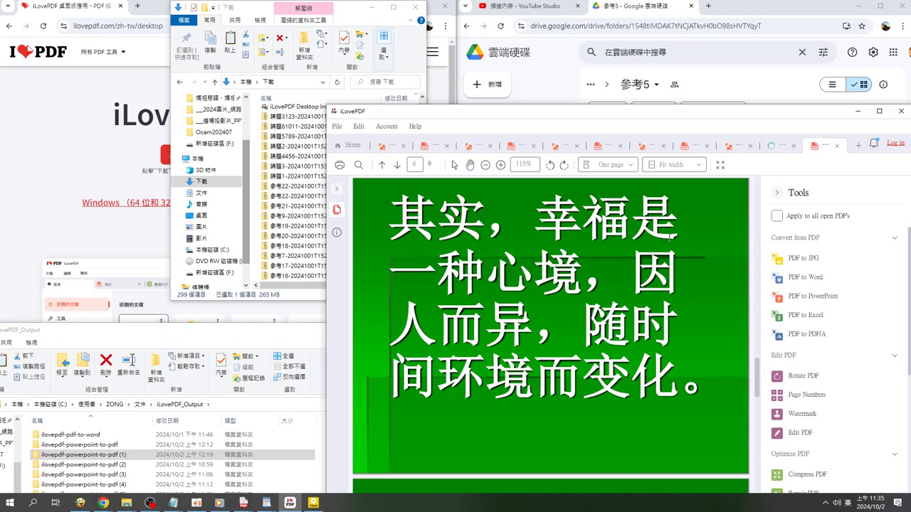
{"action": "scroll", "coordinate": [676, 244], "scroll_direction": "down", "scroll_amount": 1}
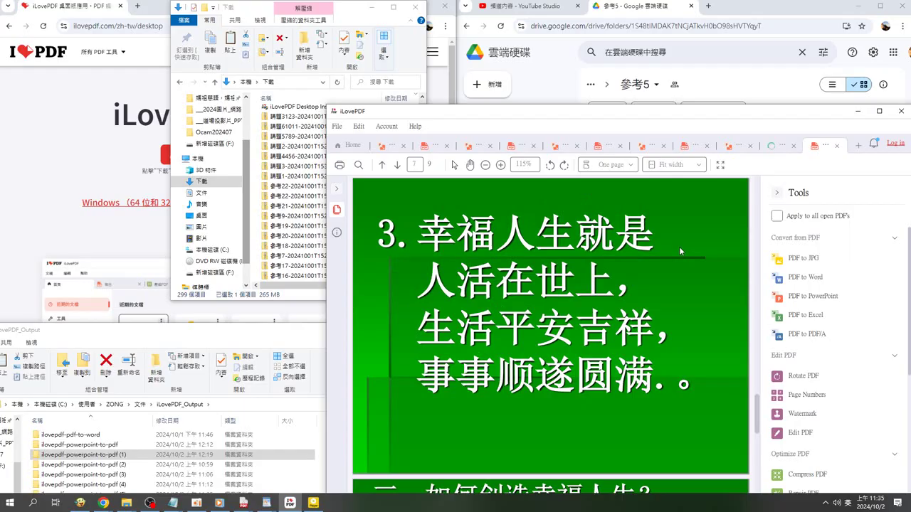
{"action": "scroll", "coordinate": [679, 251], "scroll_direction": "down", "scroll_amount": 1}
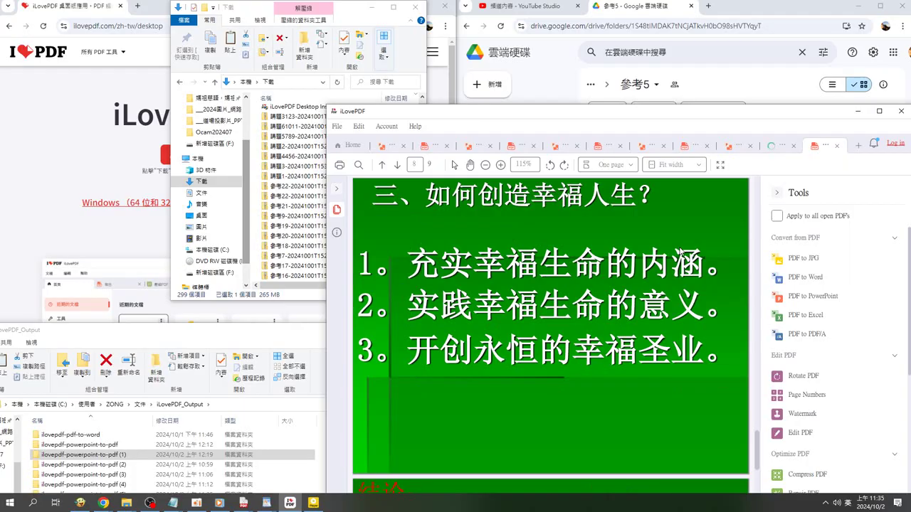
Advance to page 9, the closing 结论 slide 活出生命的光彩.
{"action": "scroll", "coordinate": [680, 251], "scroll_direction": "down", "scroll_amount": 3}
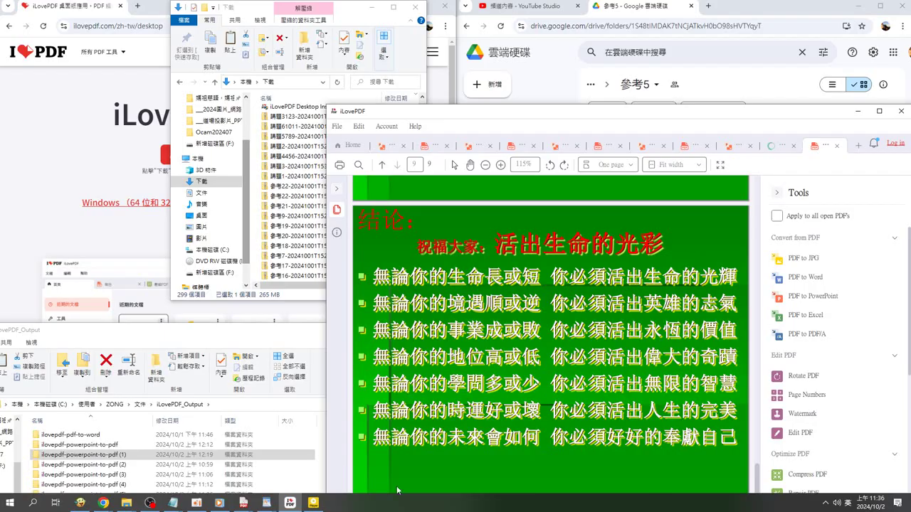
{"action": "mouse_move", "coordinate": [285, 502]}
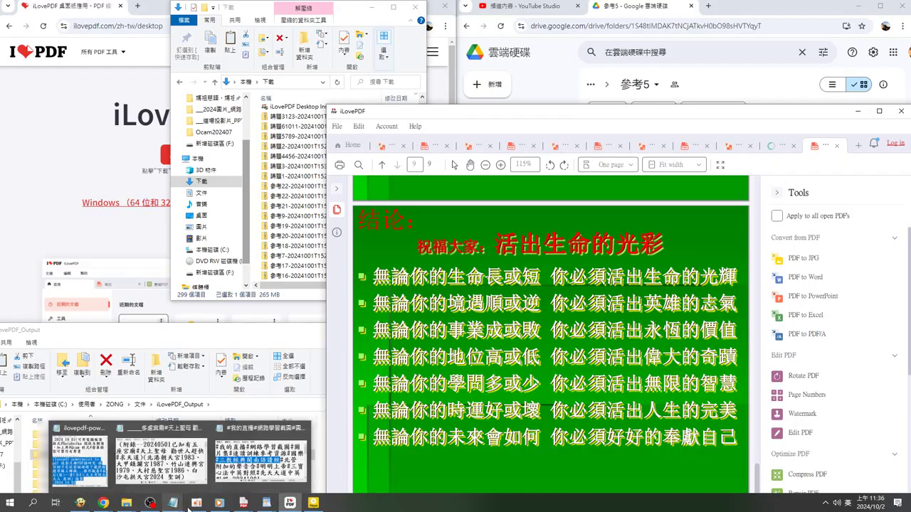